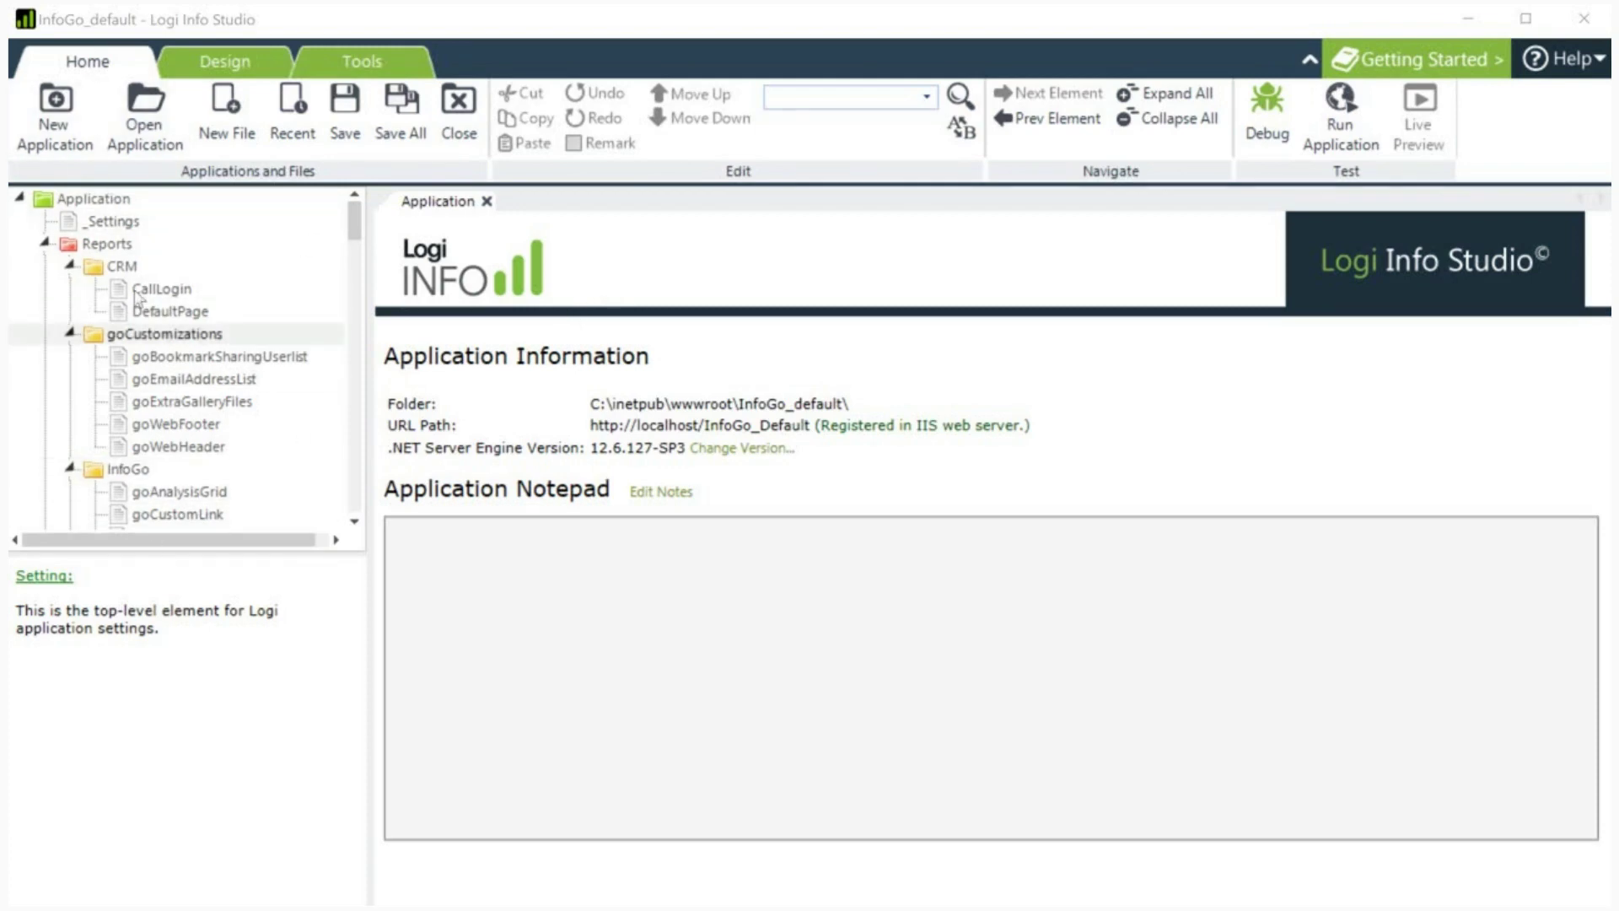
- Examine the report definitions inside the CRM folder of the InfoGo_default application
left_click(71, 266)
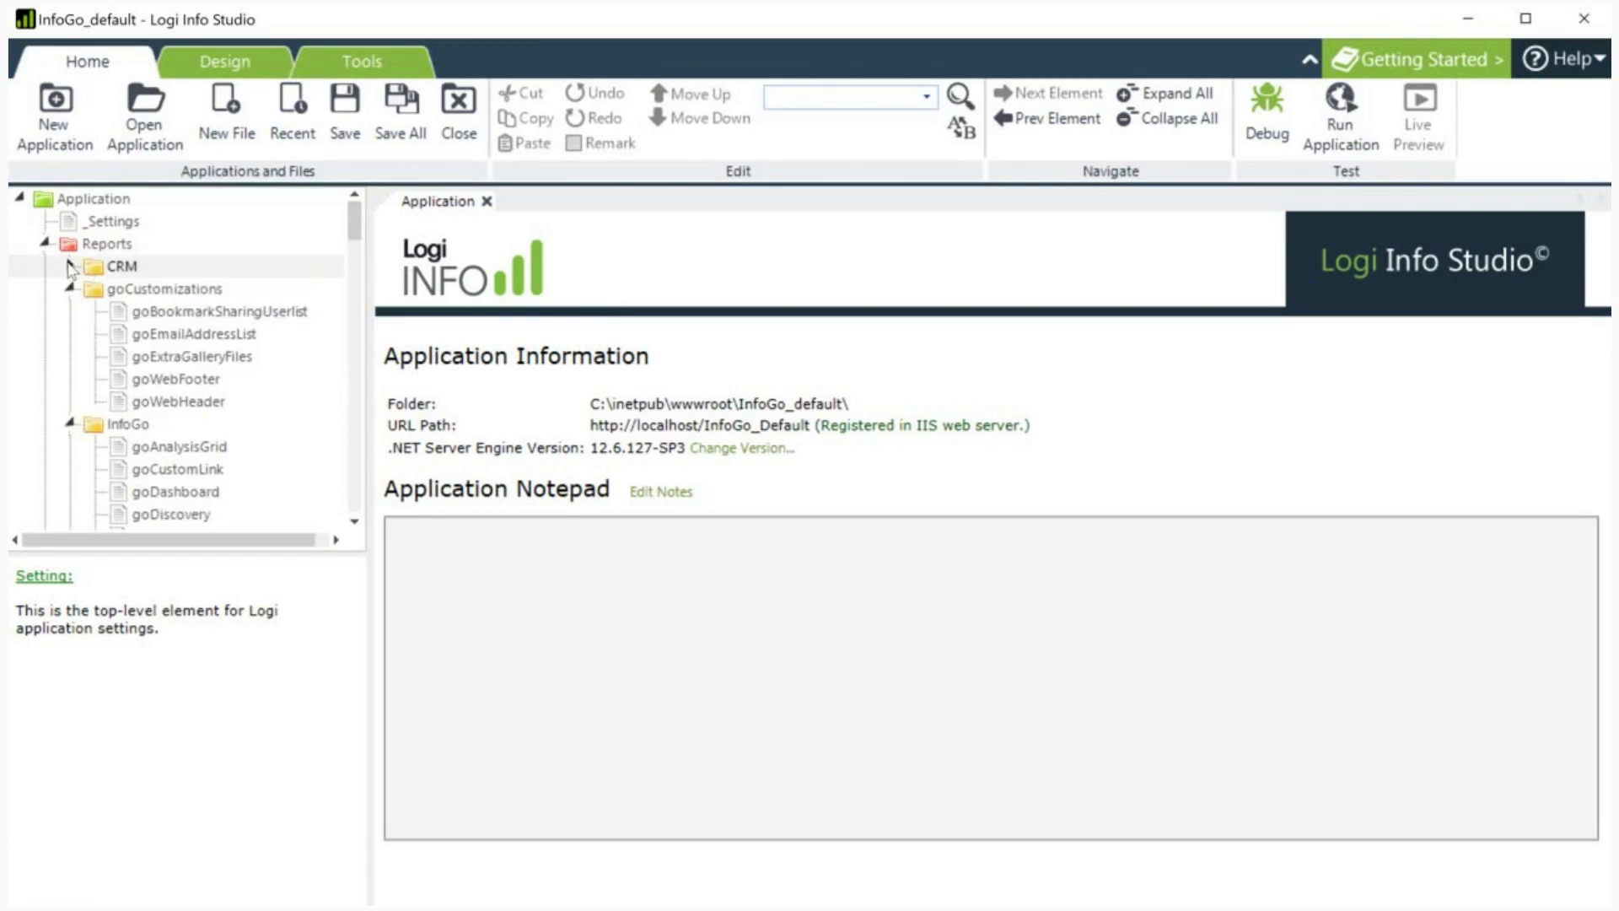
left_click(71, 266)
key("Down")
key("Down")
key("Down")
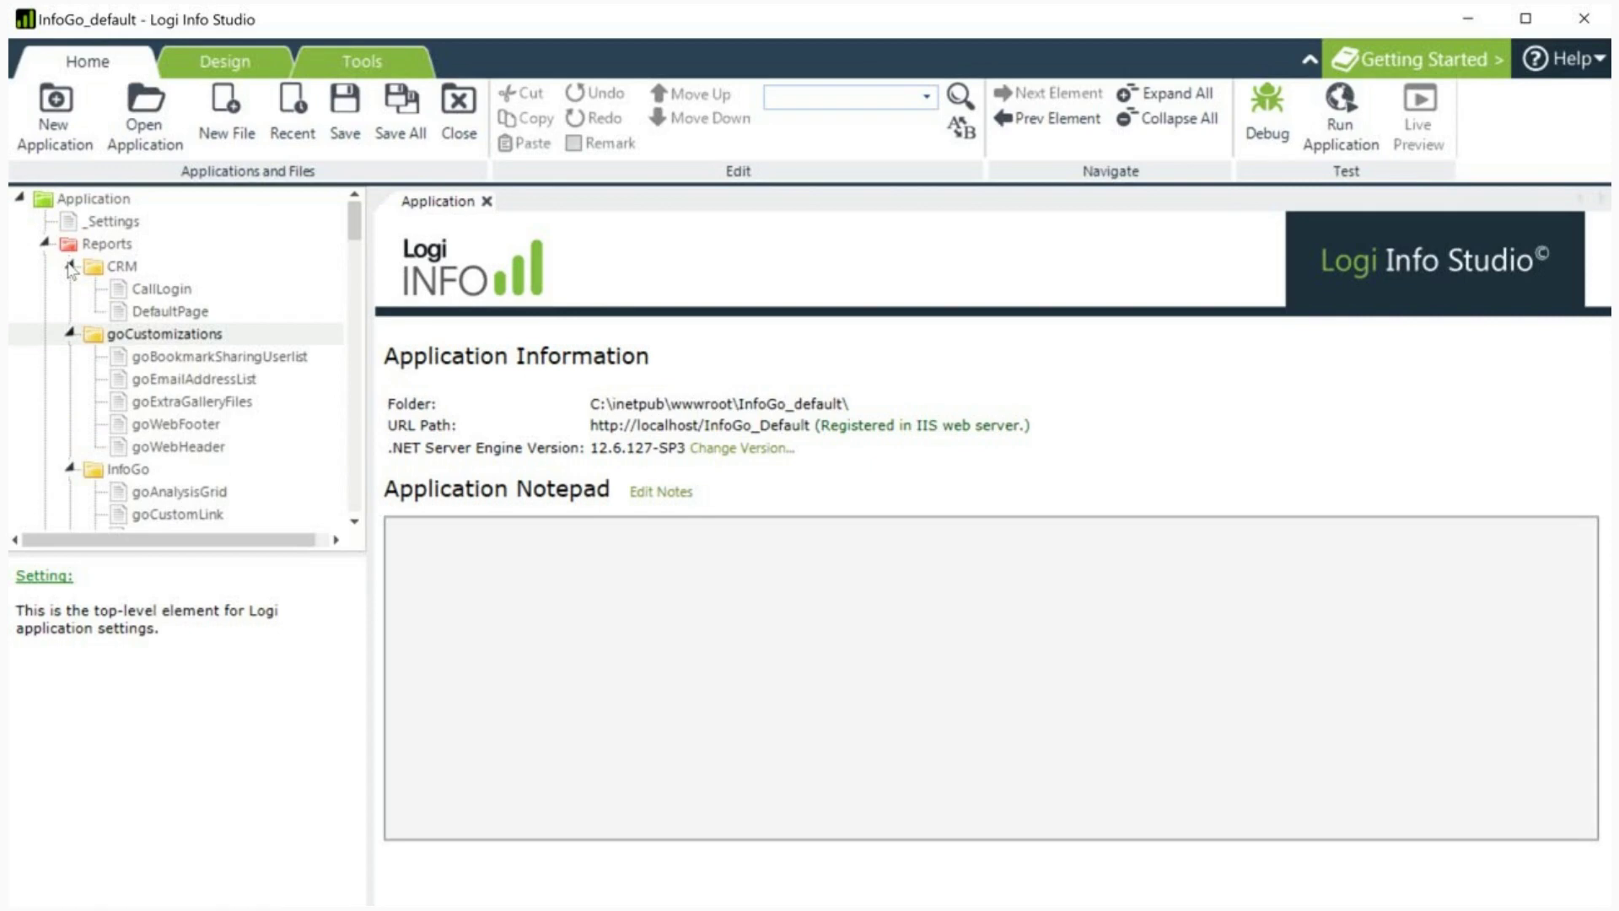
key("Up")
key("Up")
key("Up")
key("Down")
key("Down")
key("Down")
key("Up")
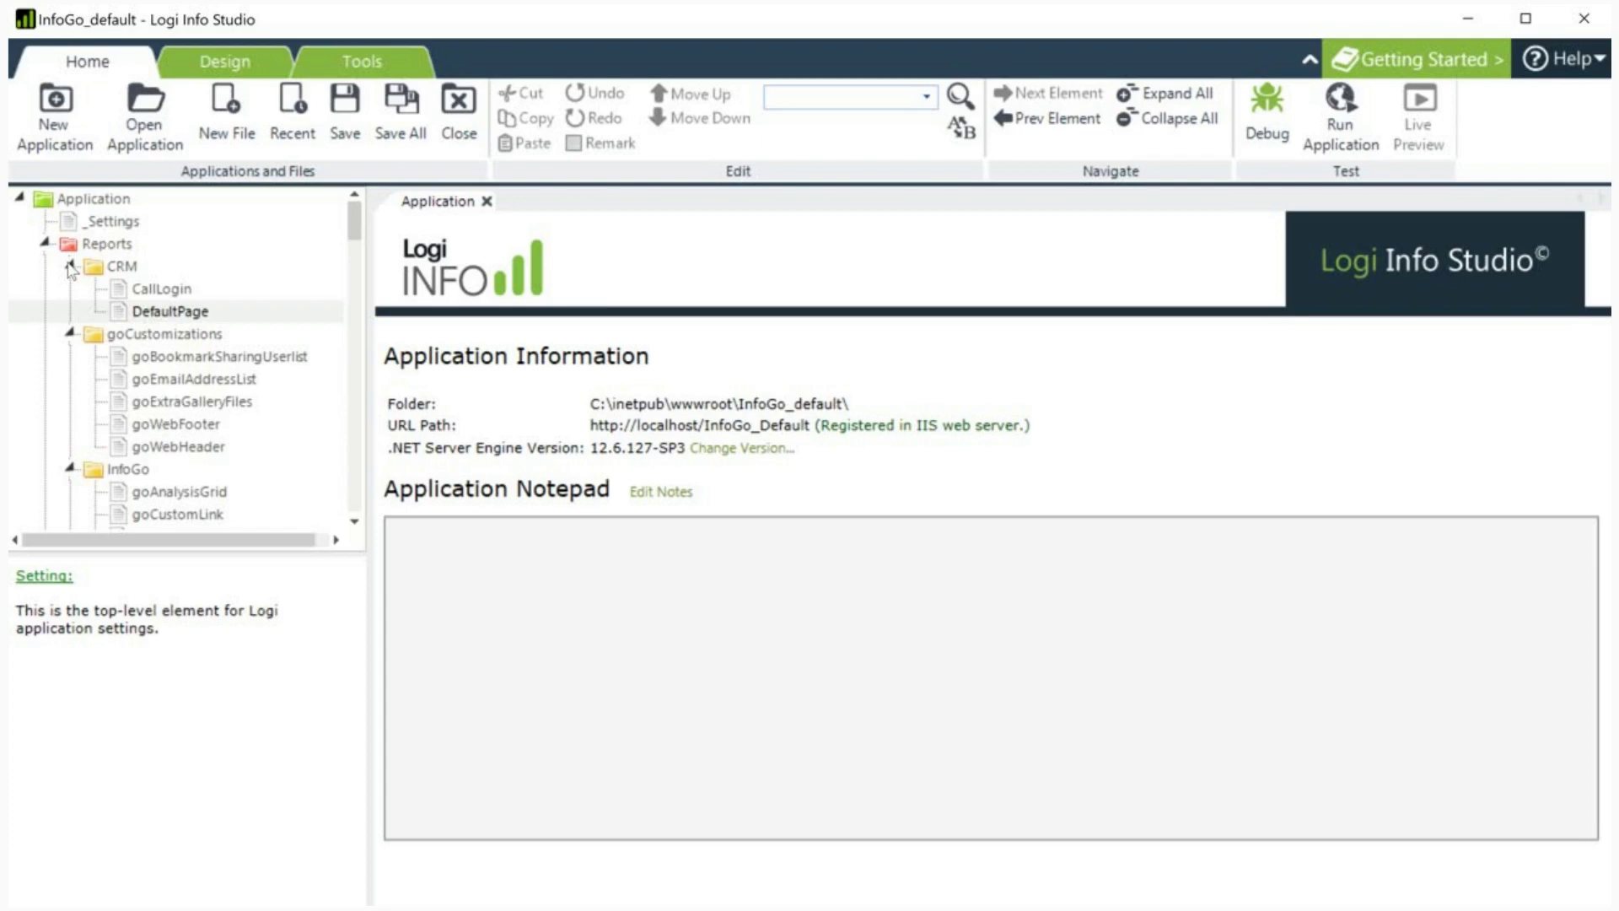
key("Up")
key("Up")
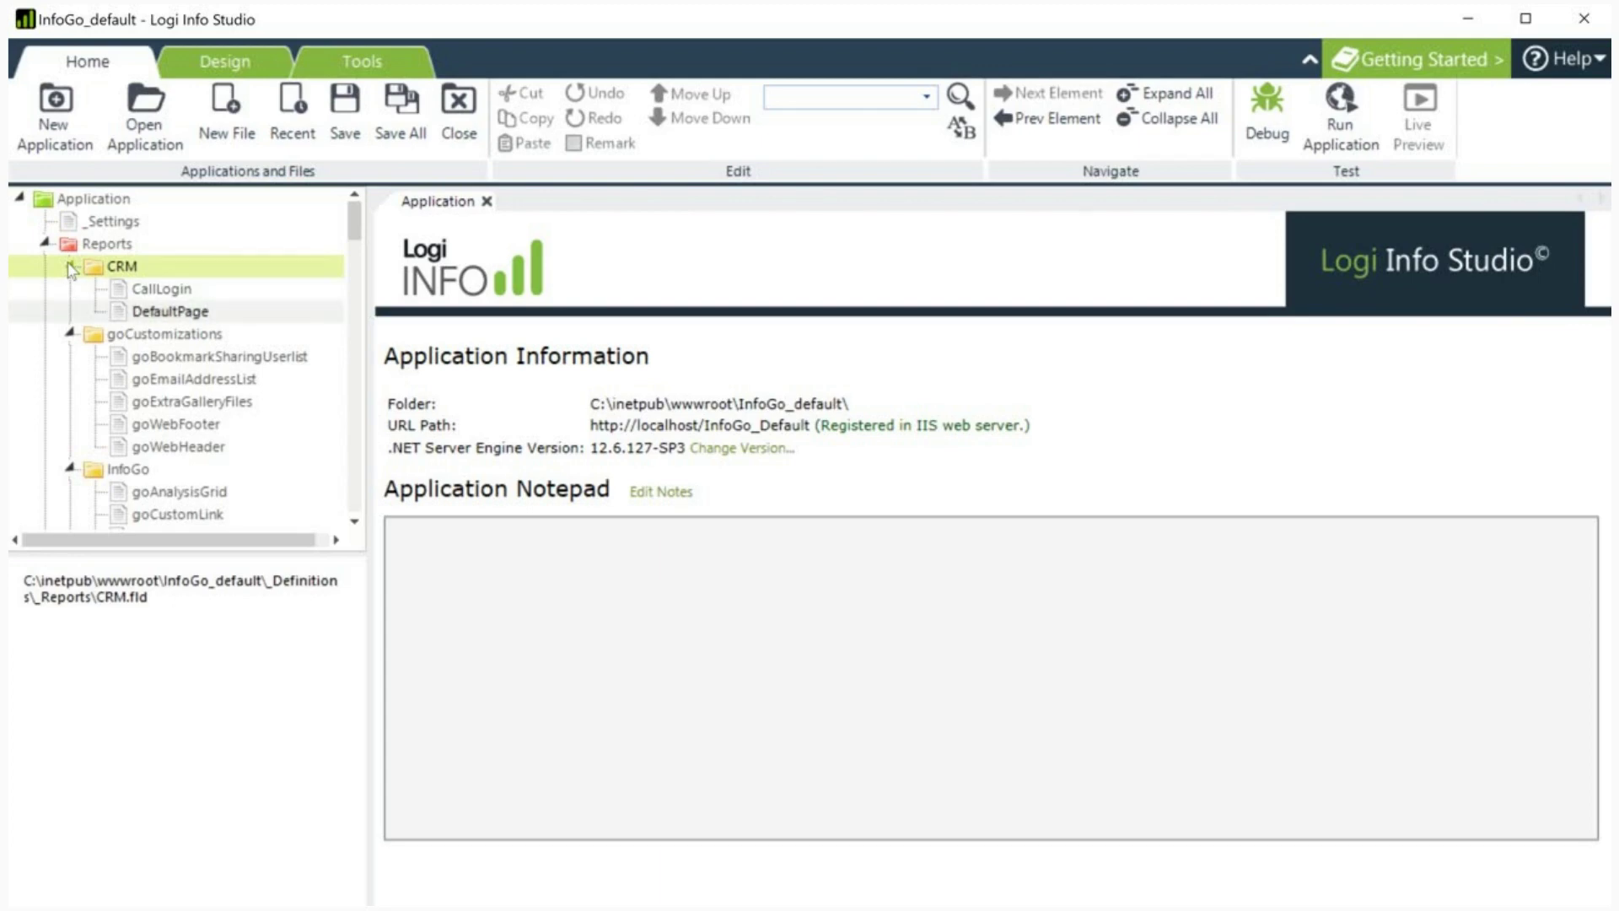
- Open the DefaultPage report definition in the CRM folder
key("Down")
key("Down")
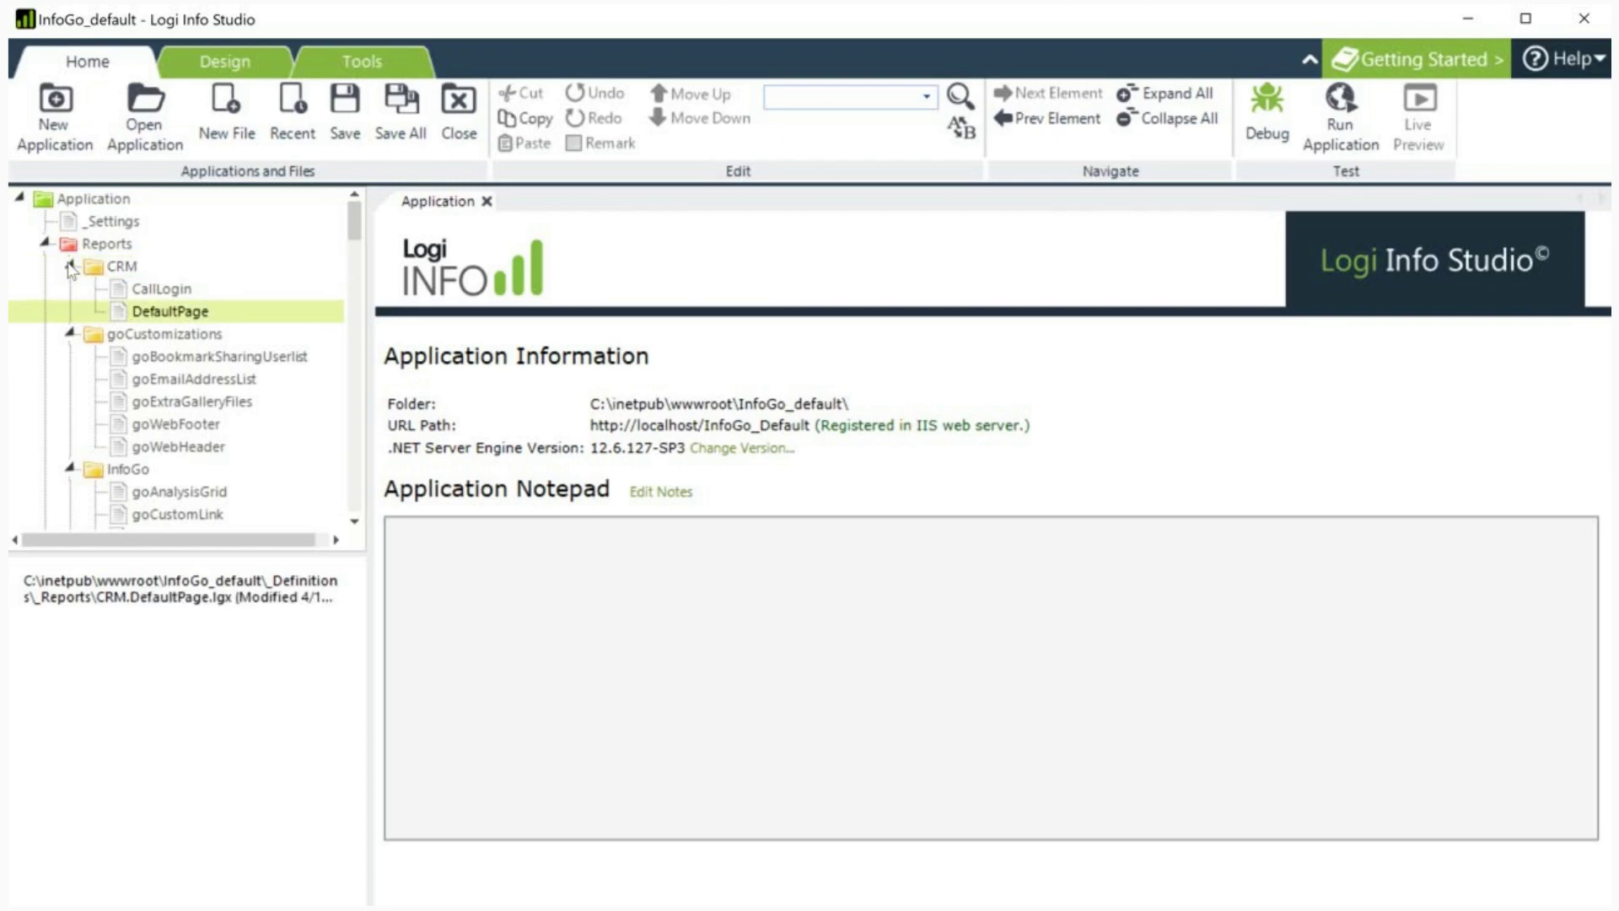
key("Return")
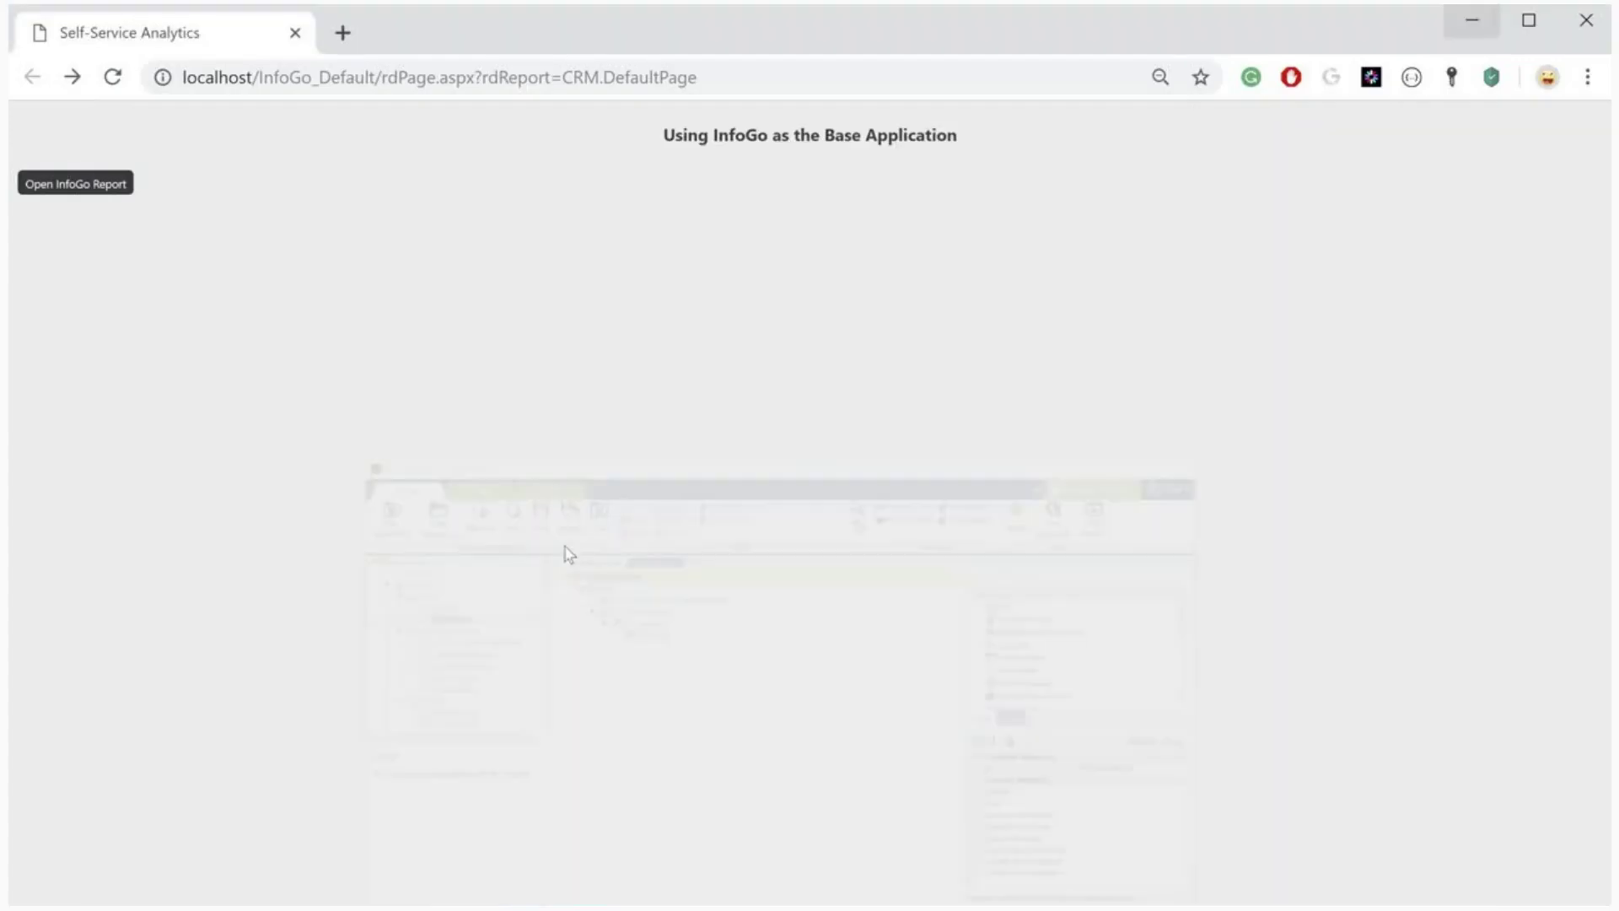
- In the browser, load the CRM.DefaultPage report of InfoGo_Default and open the InfoGo report from that page
left_click(730, 77)
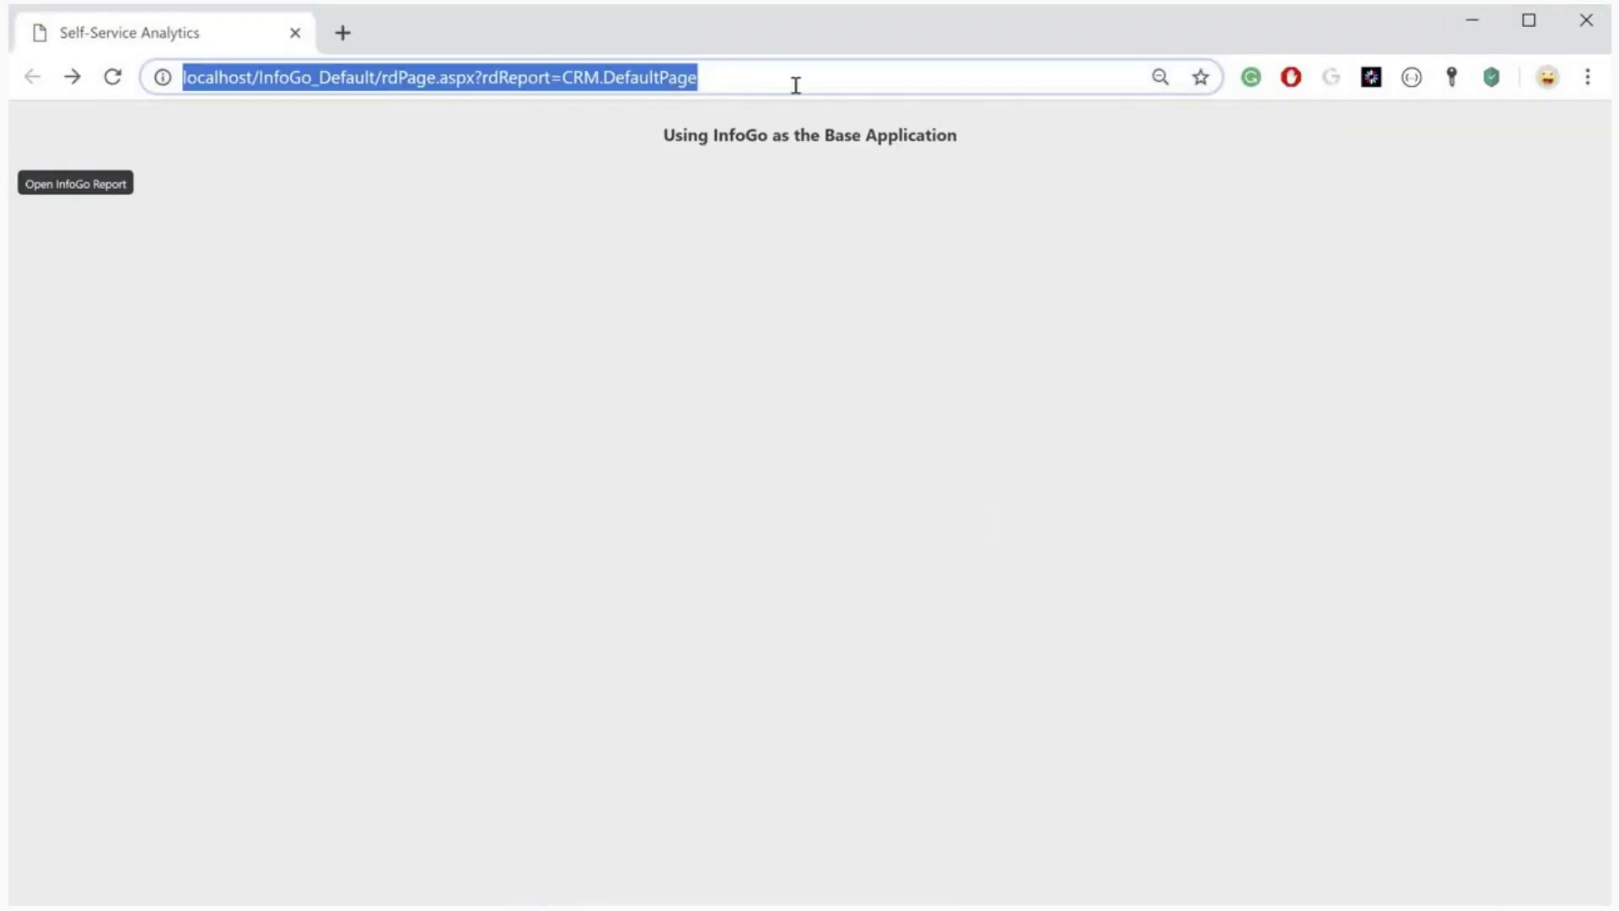
key("Return")
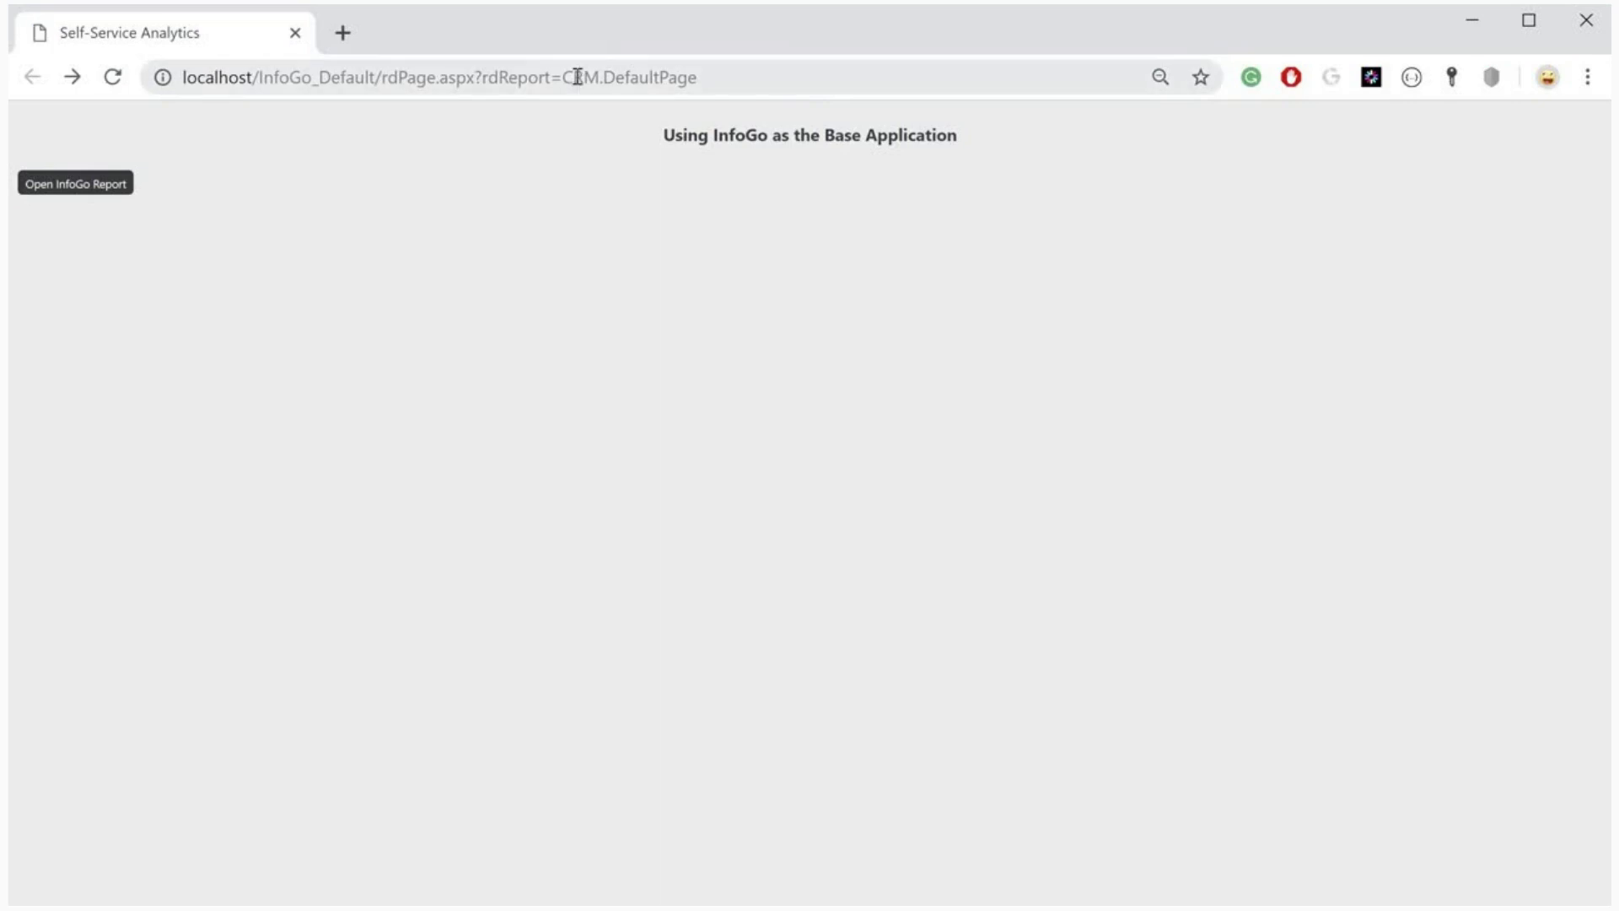
left_click(563, 77)
left_click_drag(624, 79, 755, 79)
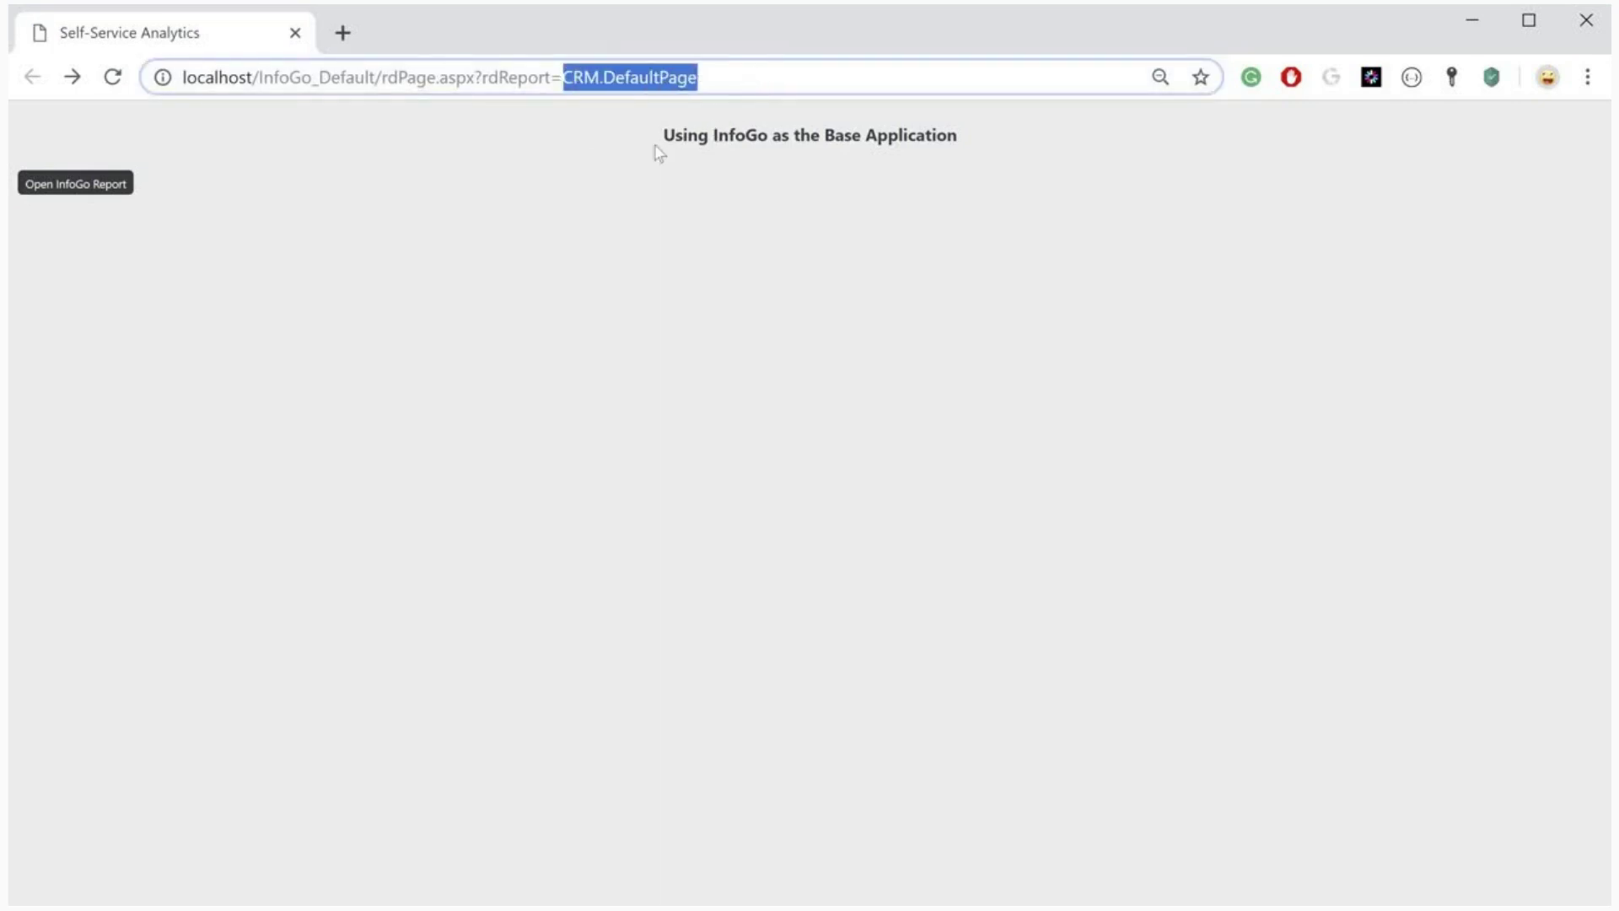
left_click(196, 200)
left_click(85, 189)
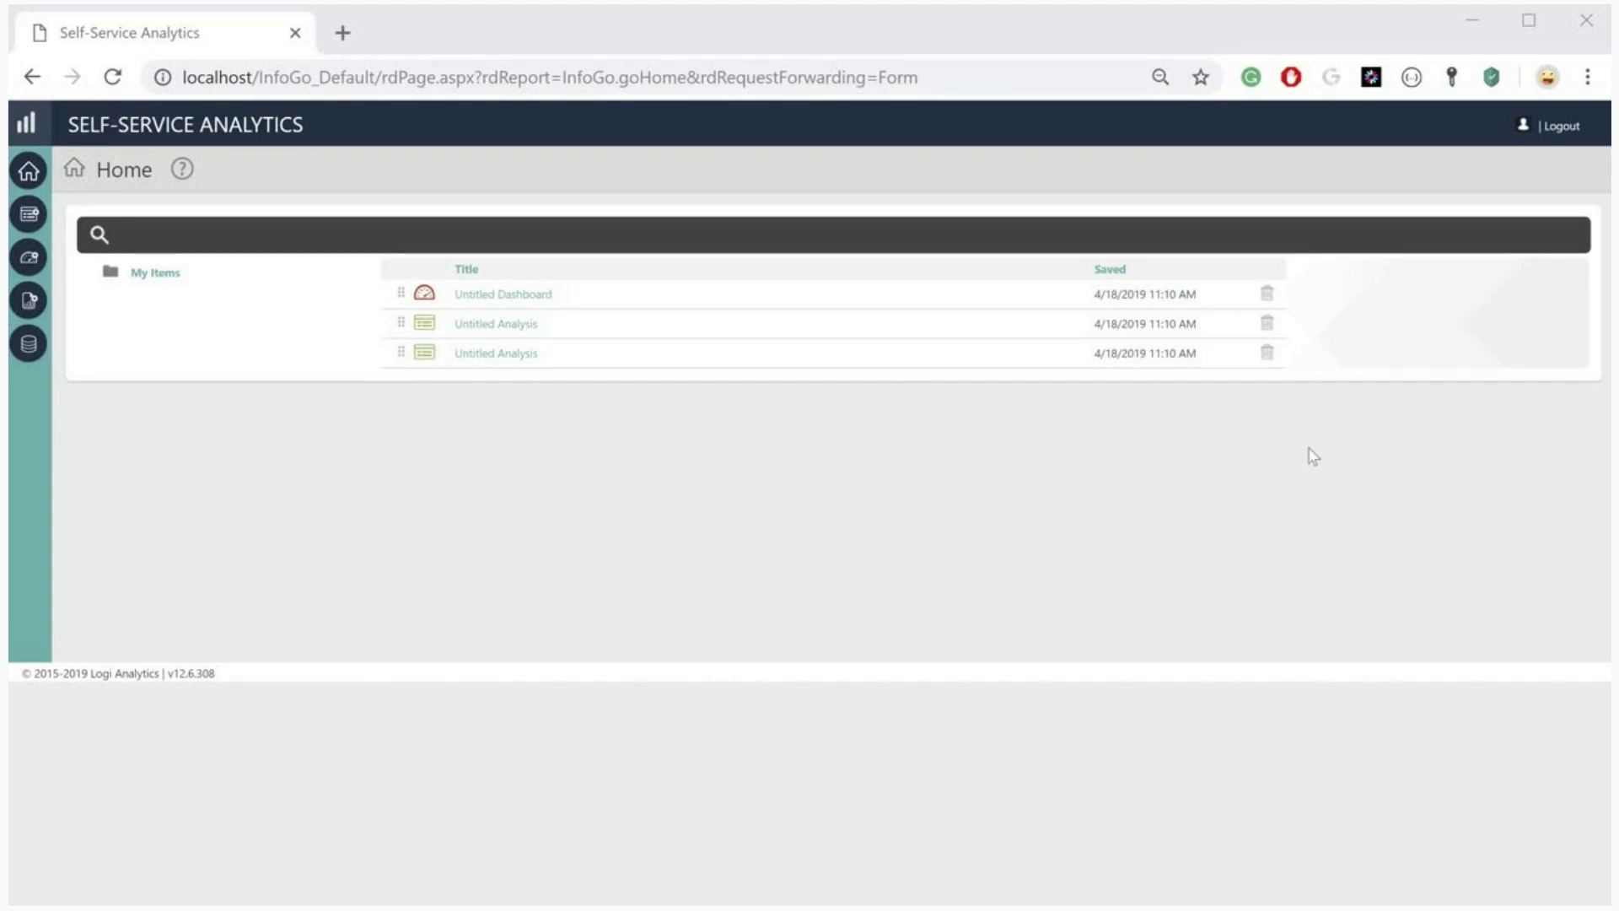
- In Logi Info Studio, open SecureKeyApp's EmbeddingInfoGo report and add an Include HTML element under its Column Cell
left_click(1474, 20)
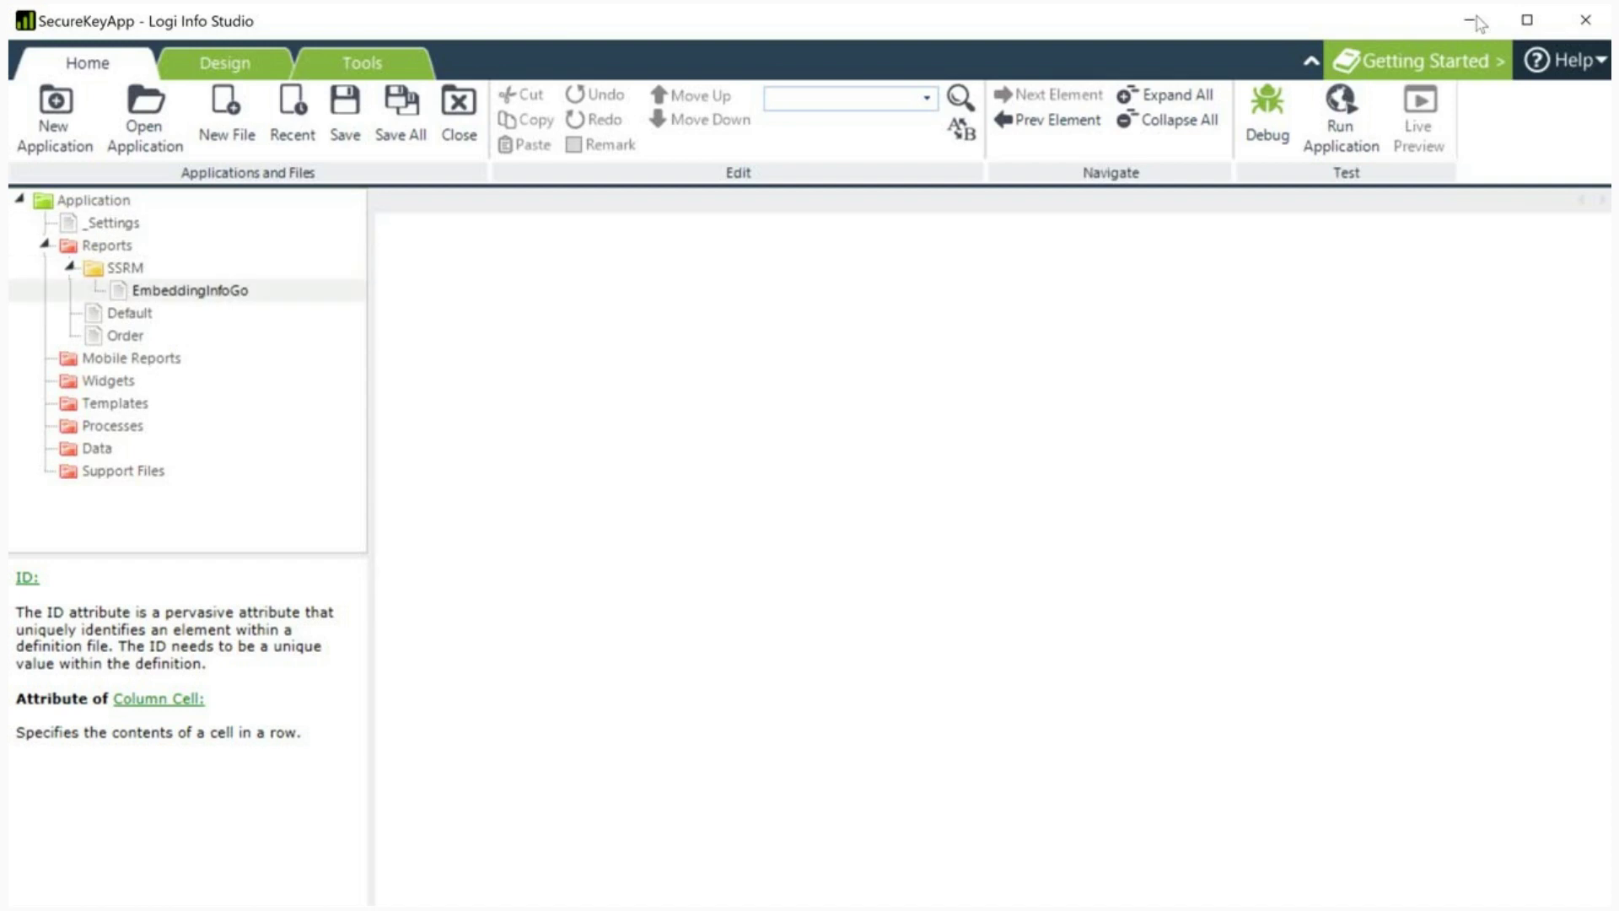
key("Return")
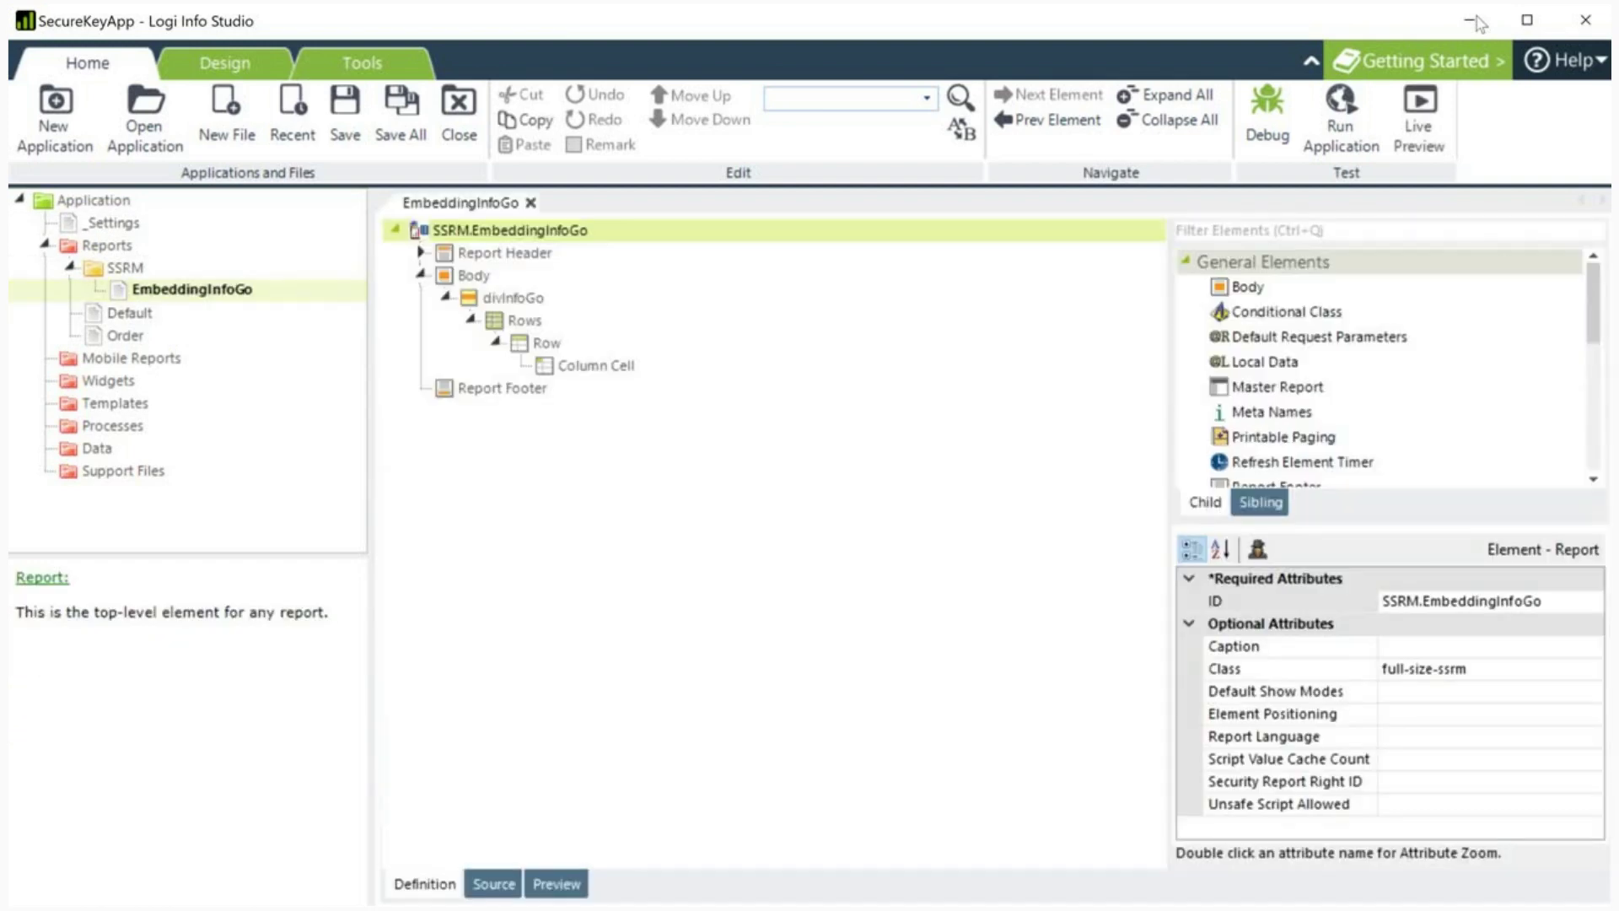
left_click(595, 365)
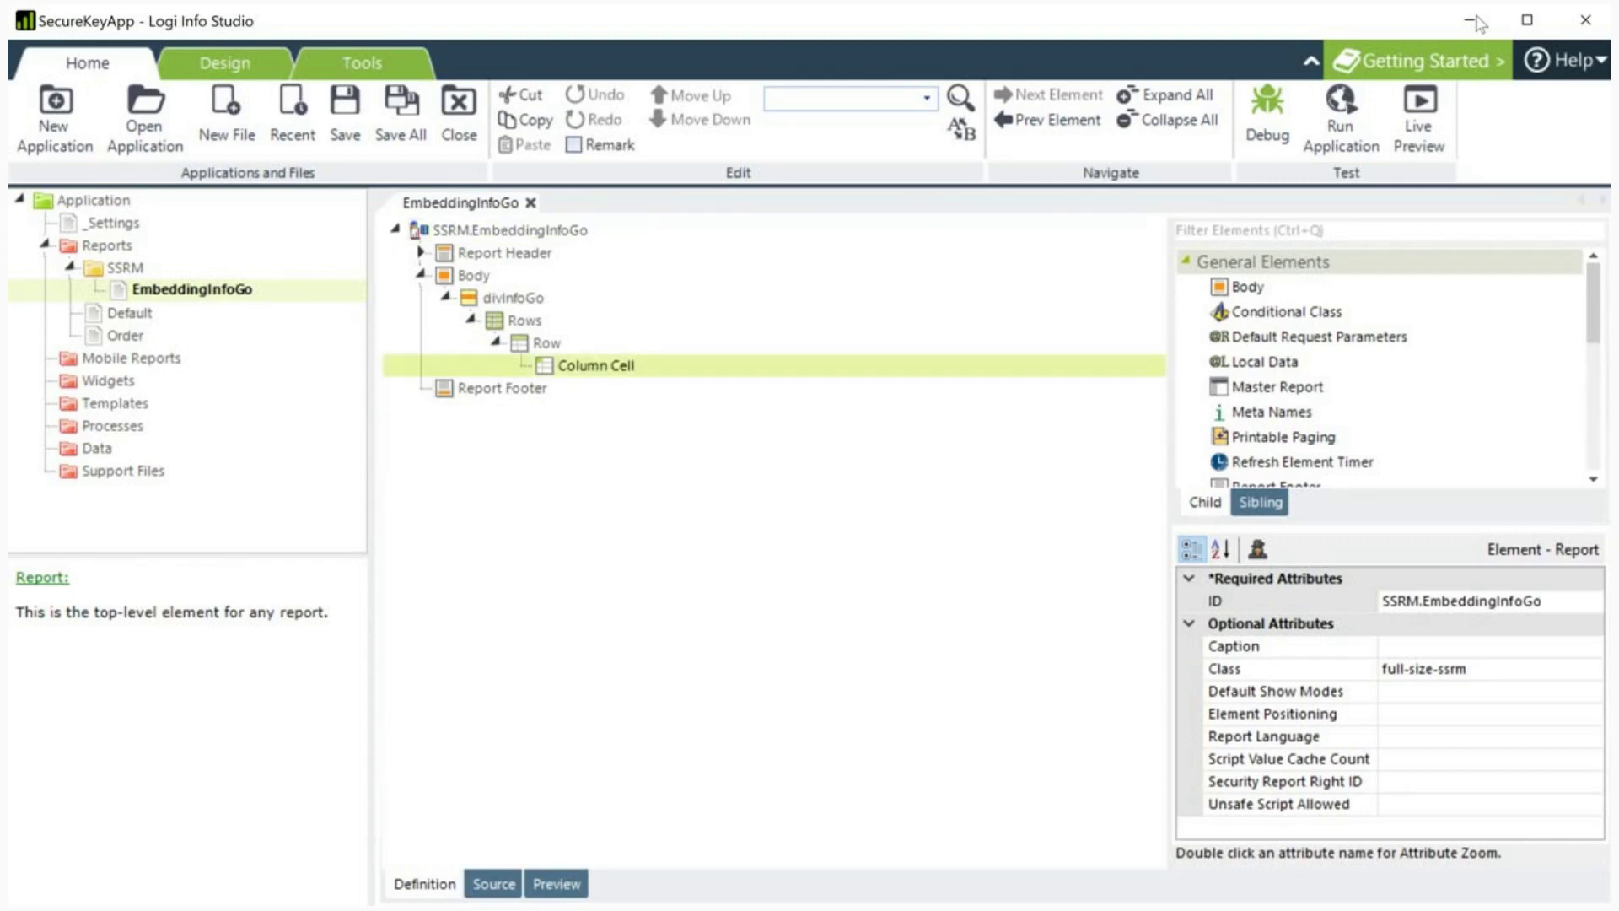
scroll(1291, 313, "down", 14)
scroll(1291, 361, "down", 12)
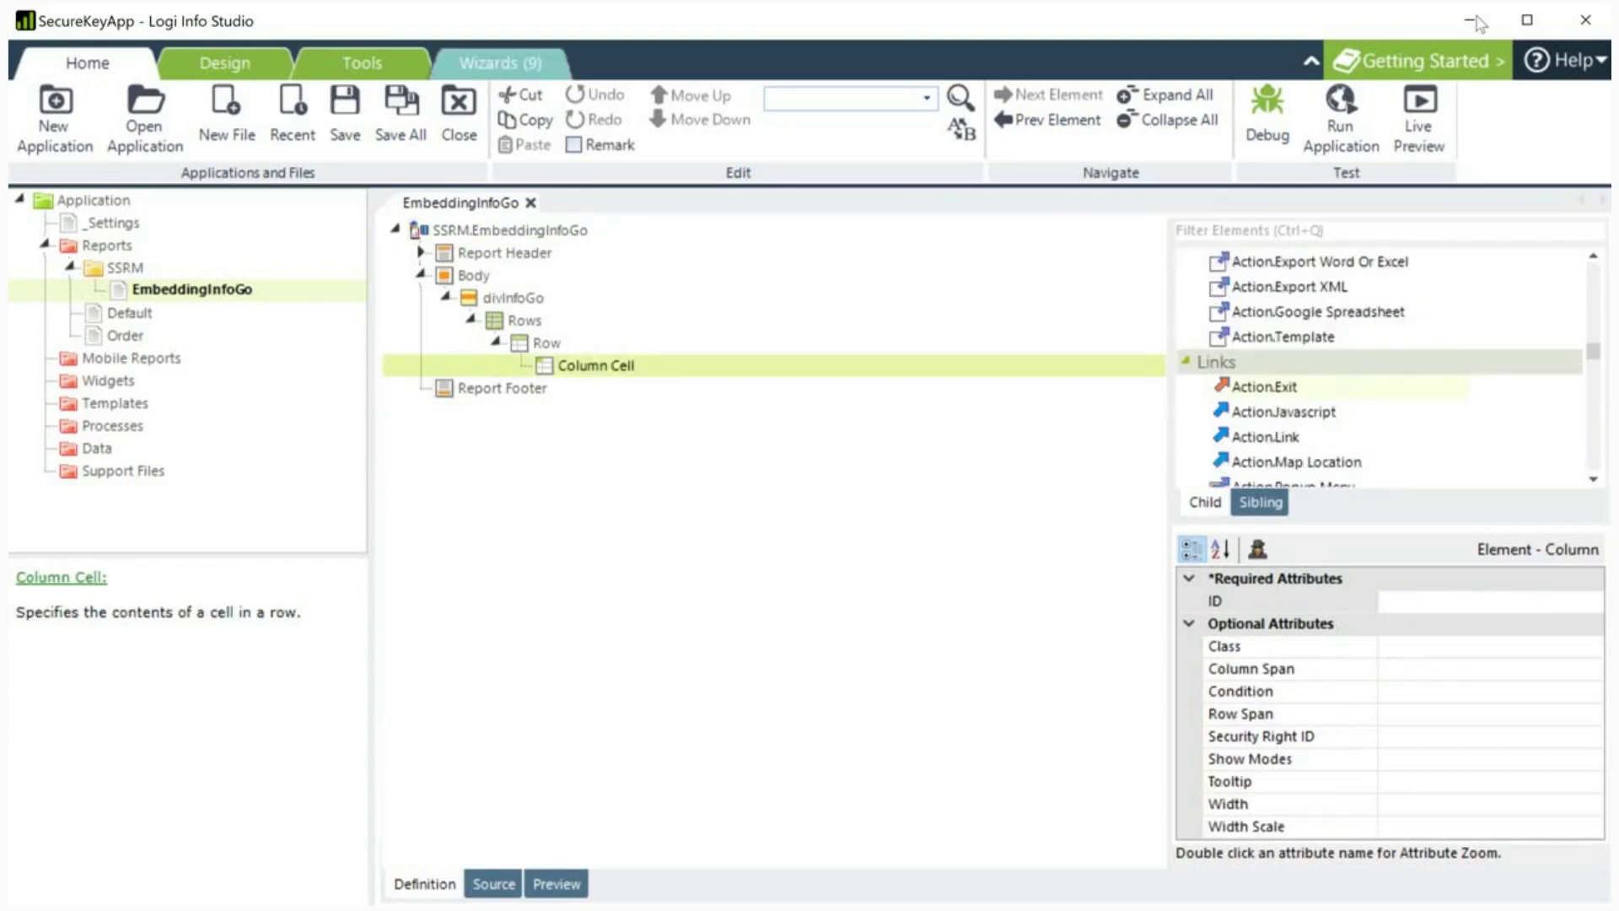
scroll(1290, 375, "down", 12)
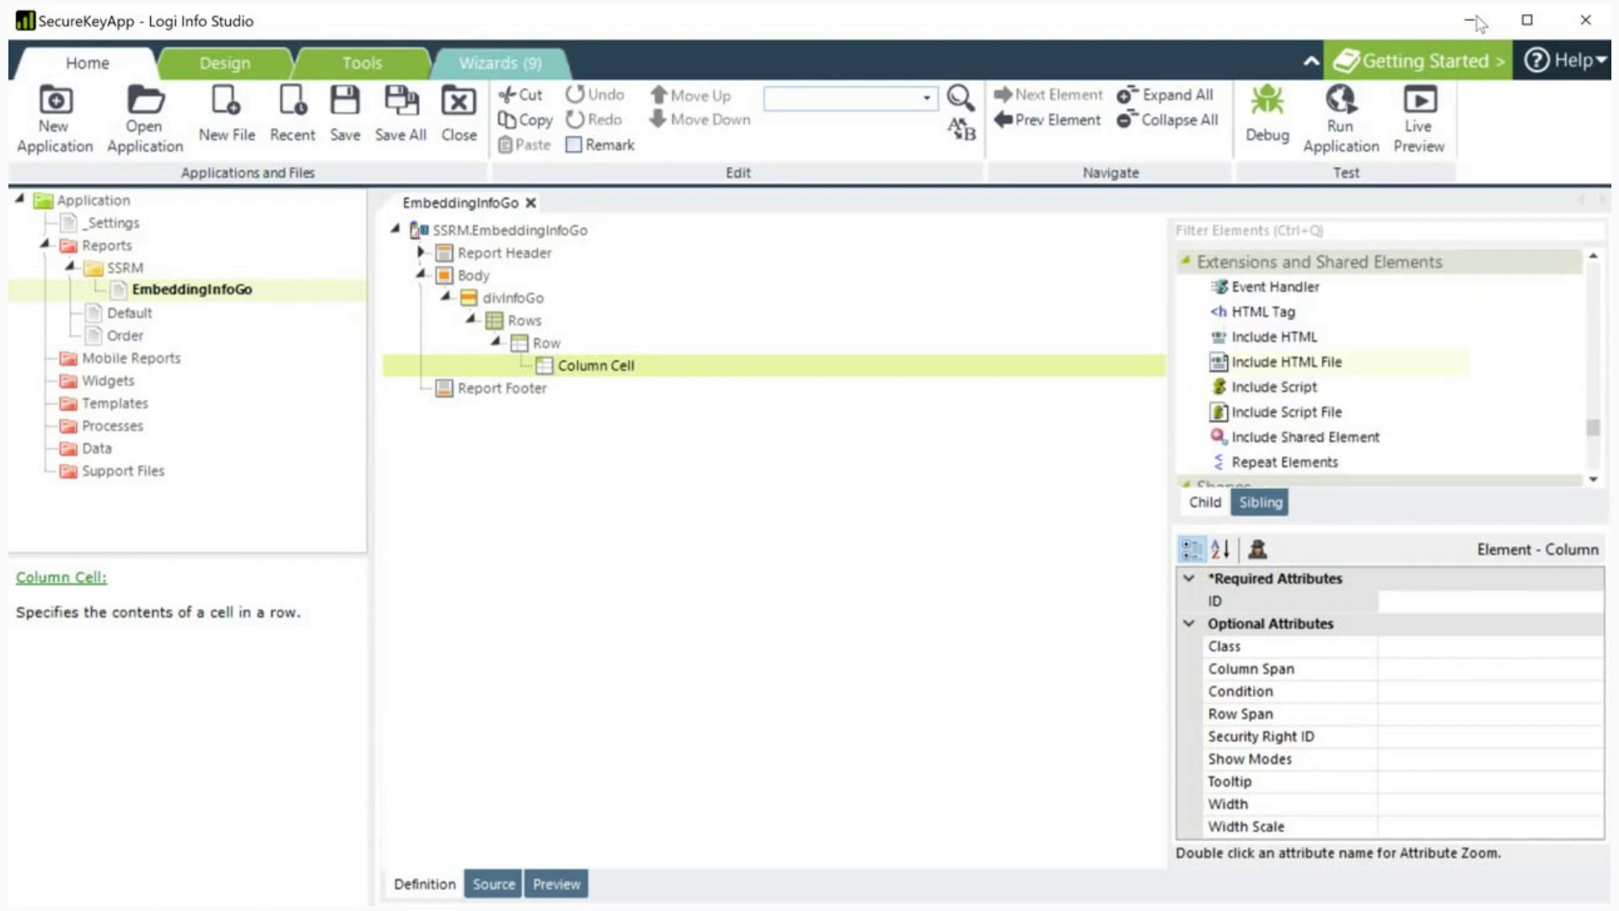
double_click(1274, 336)
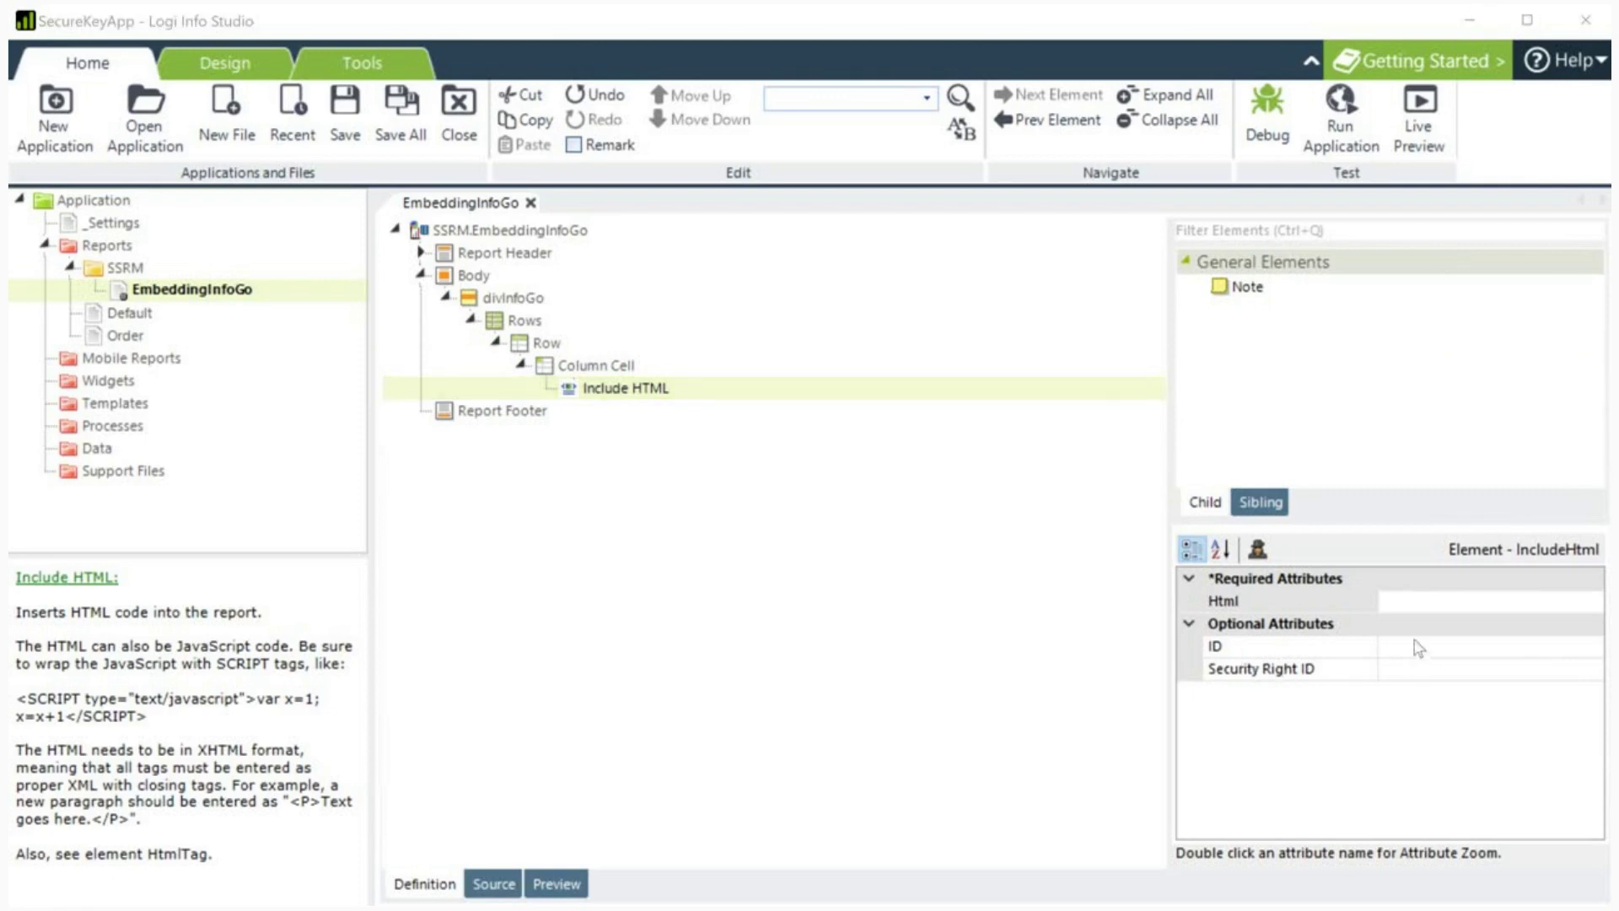
double_click(1356, 605)
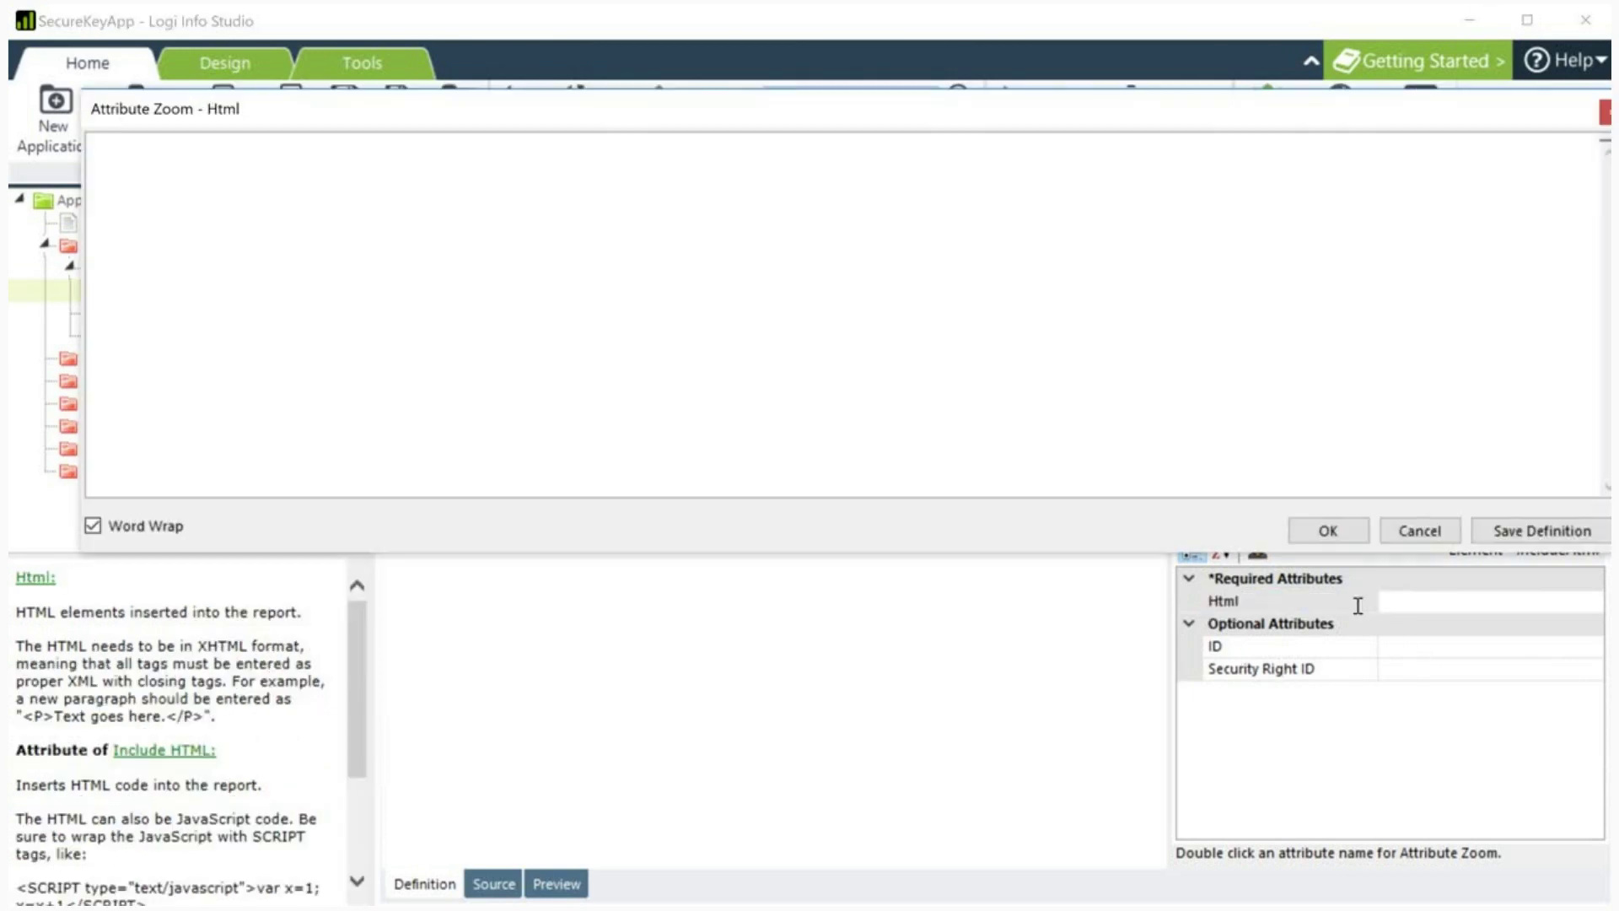
type("<script language=\"javascript\" type=\"text/javascript\">    function resizeIframe(obj) {       obj.style.height = obj.contentWindow.document.body.scrollHeight + 'px';    } </script>  <iframe src='http://localhost/InfoGo_Default' style=\"width: 100%; min-height: 1200px;   frameborder: false;\" frameborder='0' onload='javascript:resizeIframe(this);' \"   scrolling=\"no\"> </iframe>")
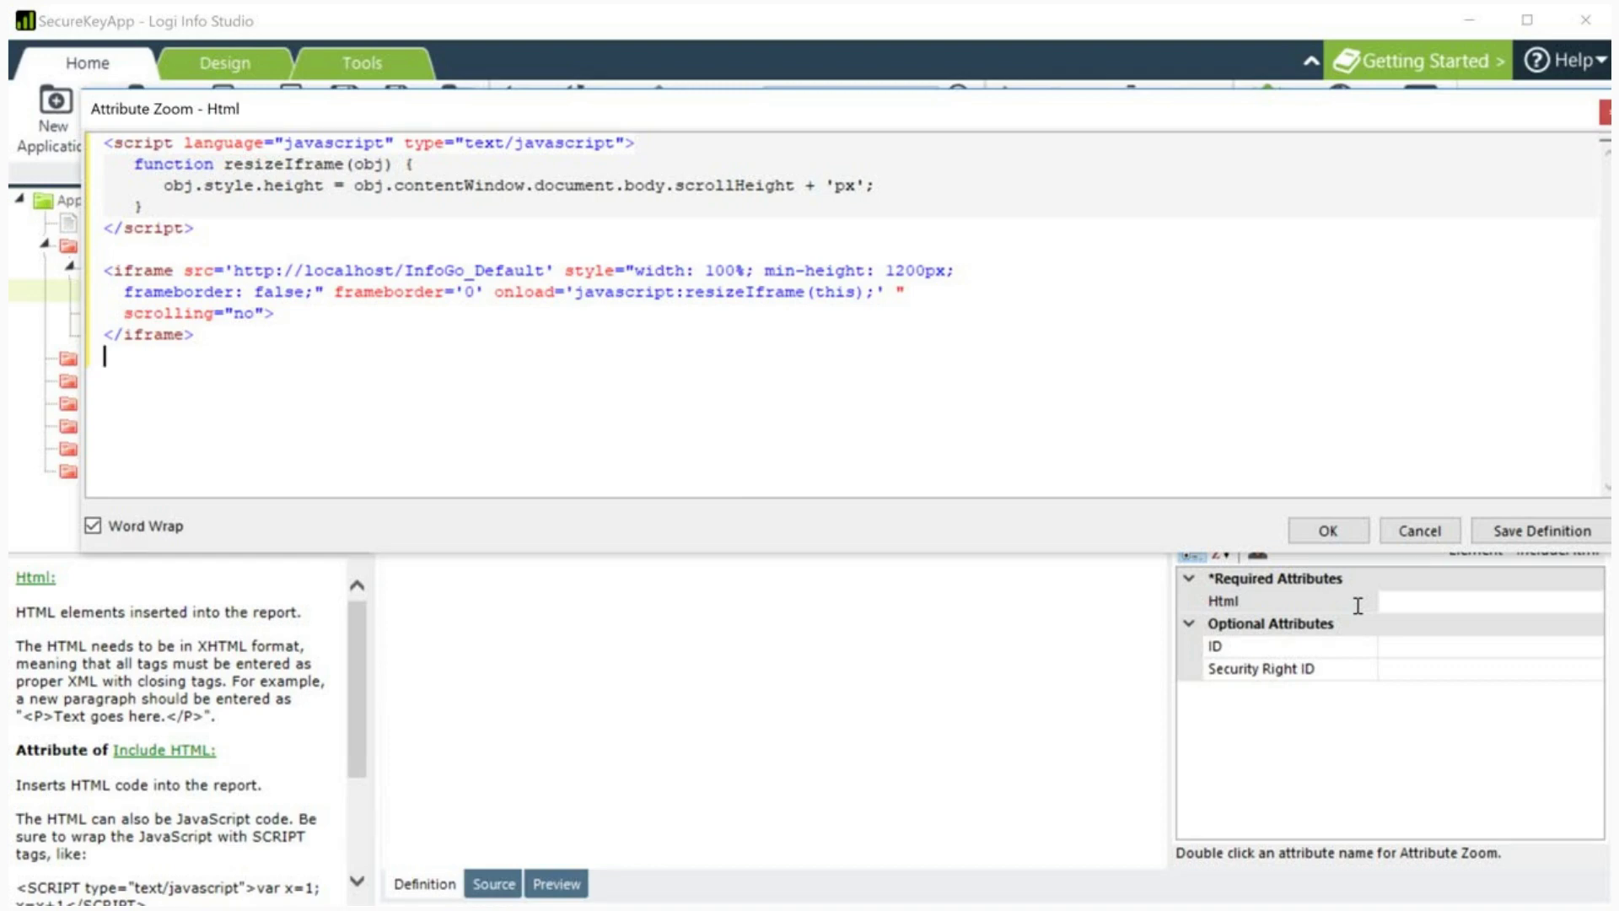
key("Up")
key("Up")
key("Up")
key("Up")
key("ctrl+Right")
key("ctrl+Right")
key("ctrl+Right")
key("ctrl+Right")
key("ctrl+Right")
key("ctrl+Right")
key("ctrl+Right")
key("ctrl+Right")
key("ctrl+Left")
key("ctrl+shift+Right")
key("ctrl+shift+Right")
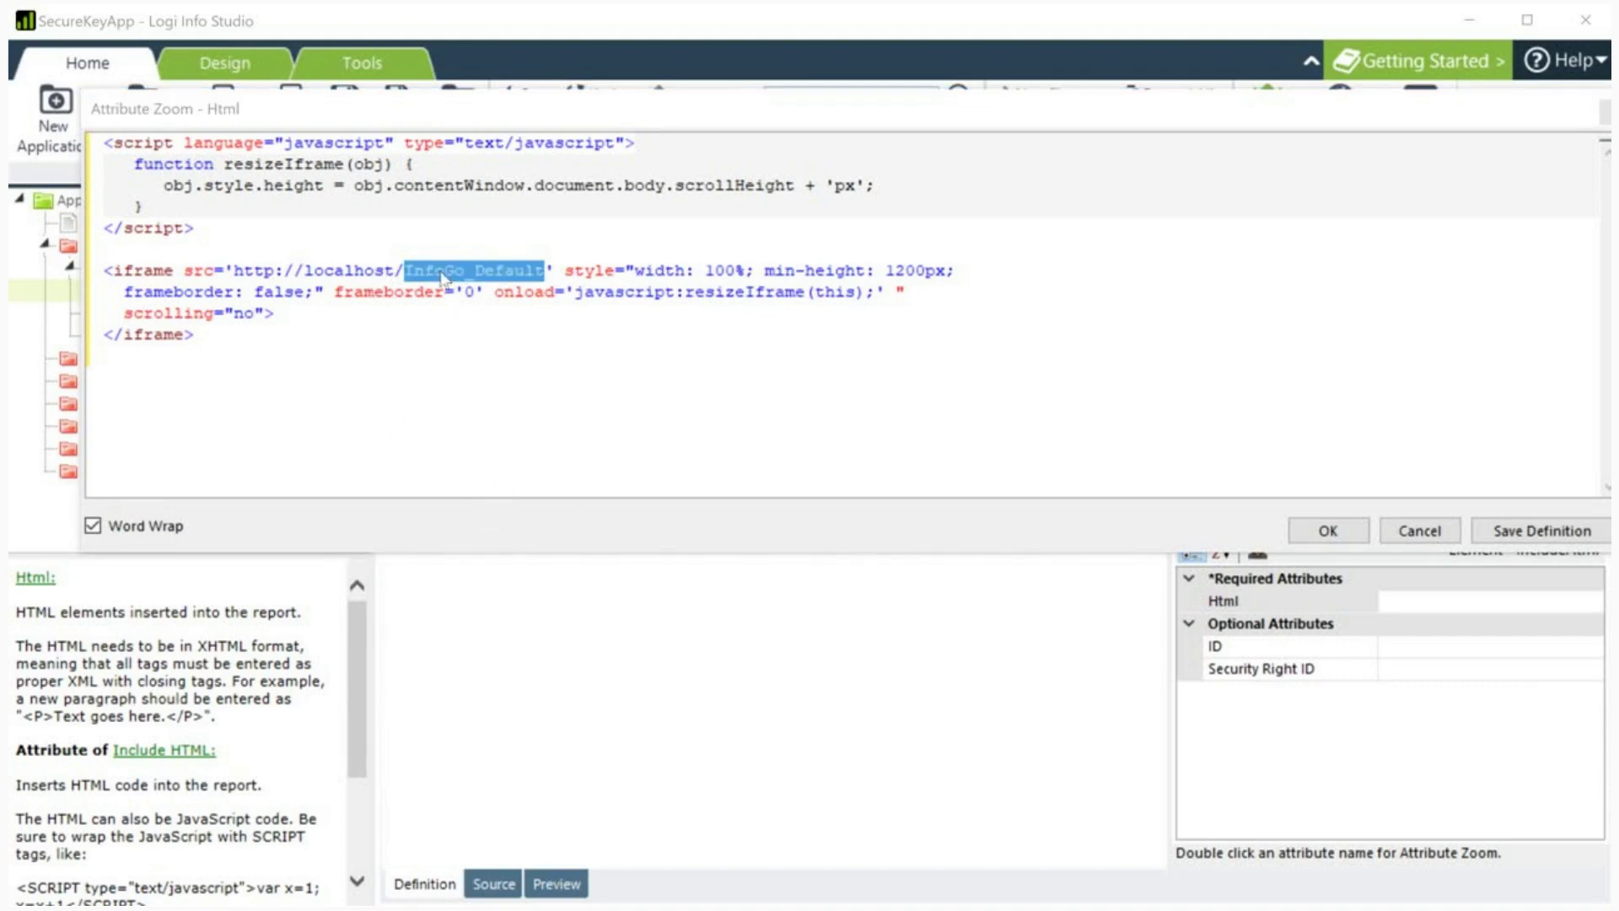
left_click(1533, 538)
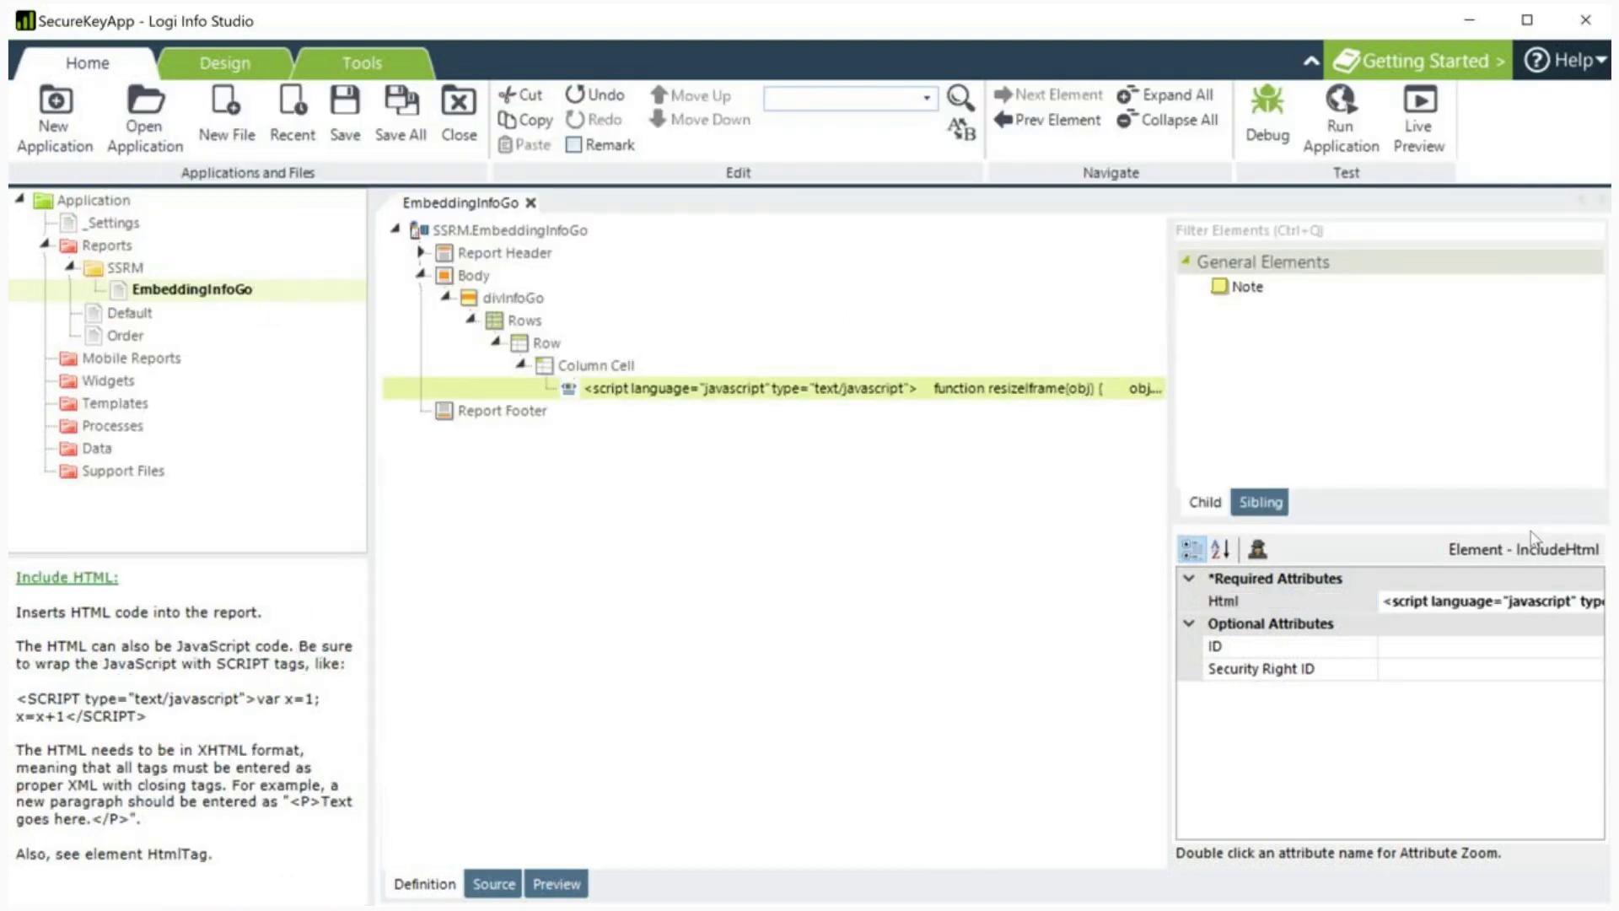
left_click(1465, 26)
left_click(924, 83)
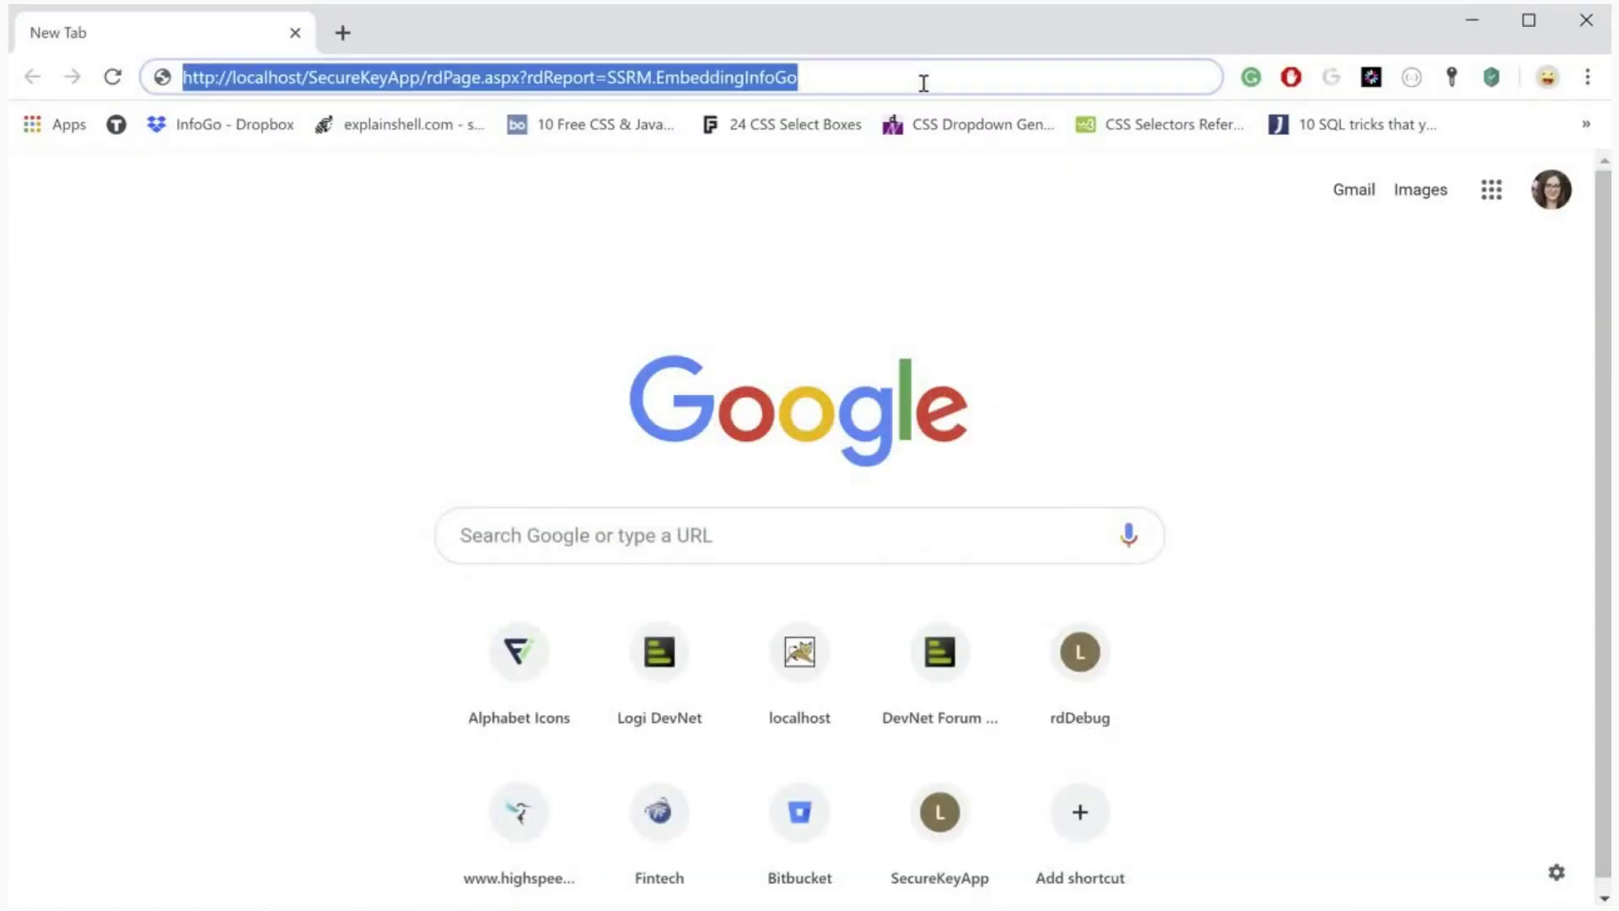
key("Return")
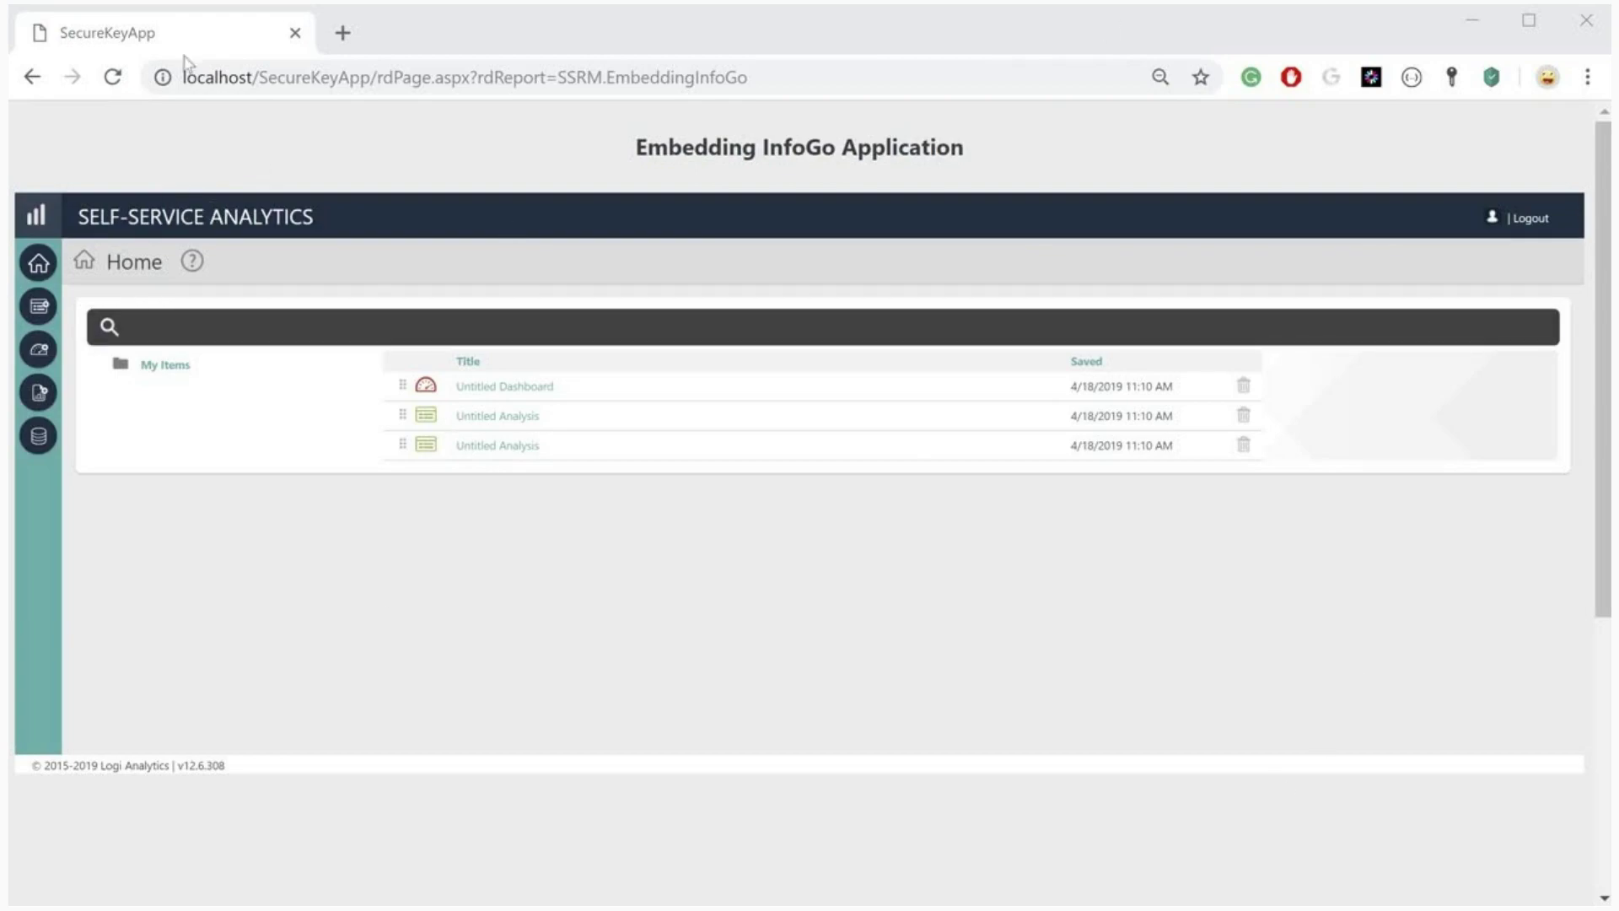
- Back in Logi Info Studio, add a Local Data element to the SSRM.EmbeddingInfoGo report and place it above the Report Header
key("alt+Tab")
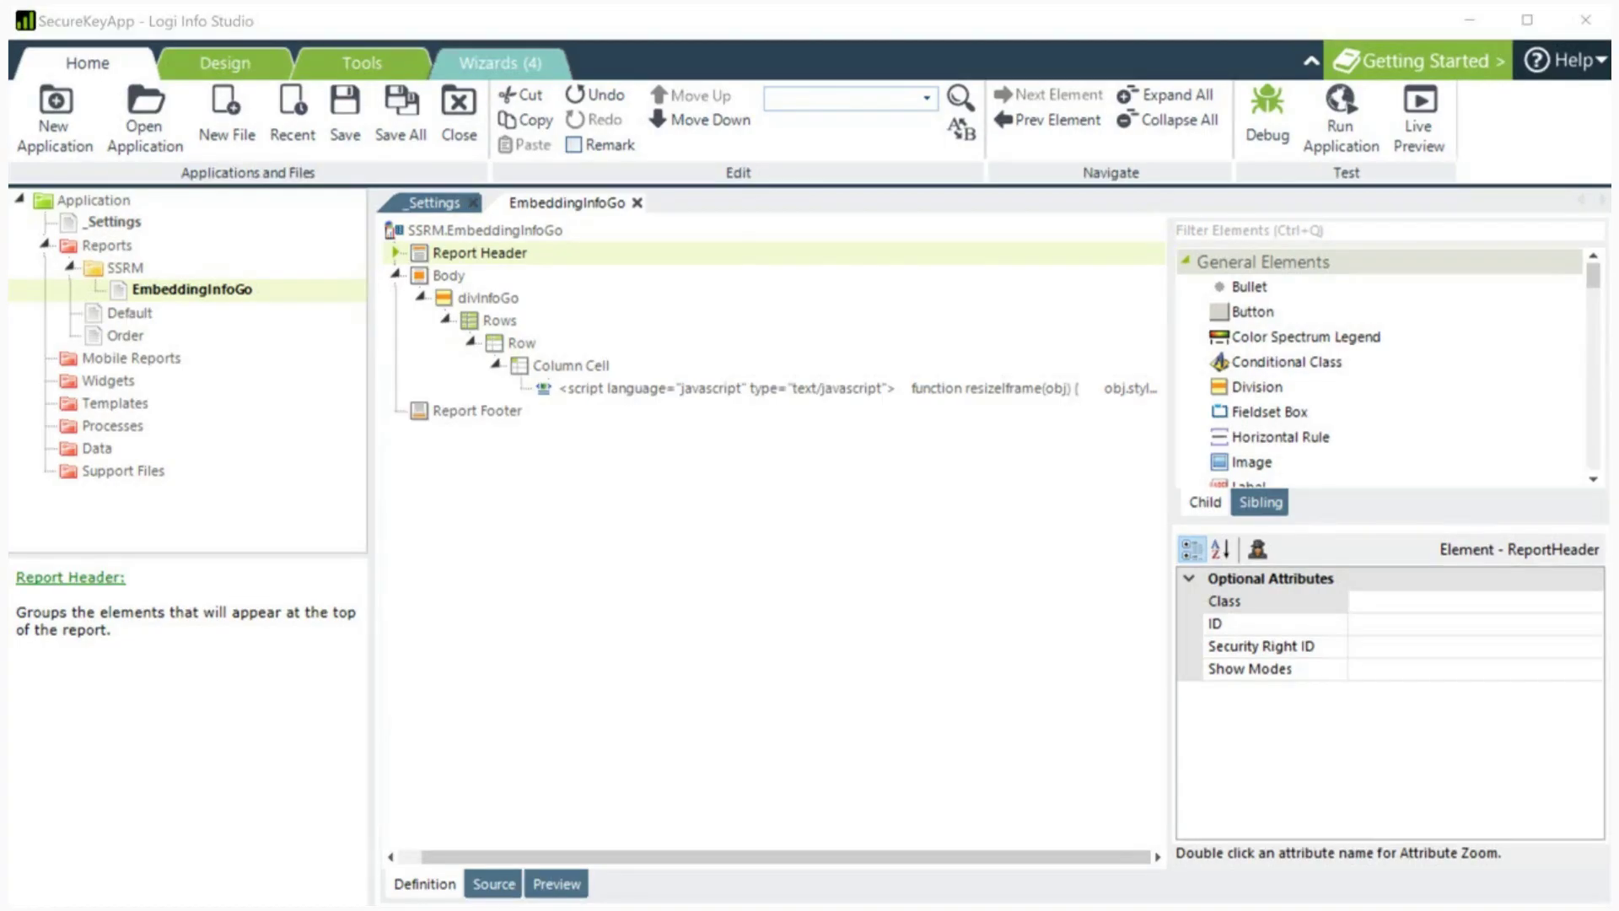
left_click(525, 237)
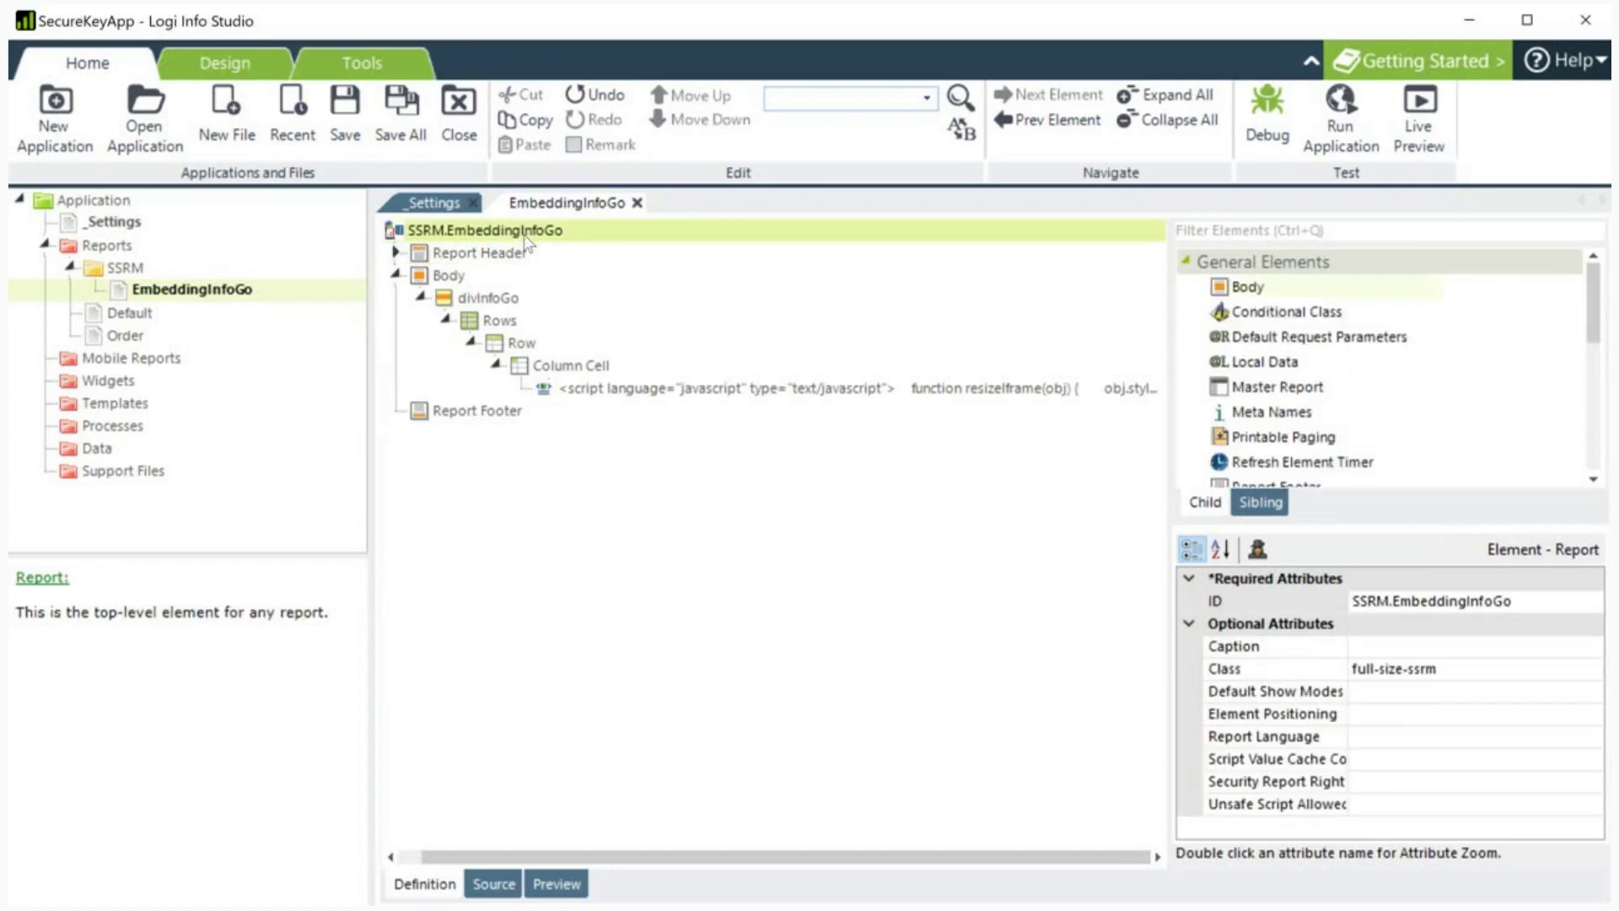
double_click(1264, 361)
left_click(701, 96)
left_click(701, 96)
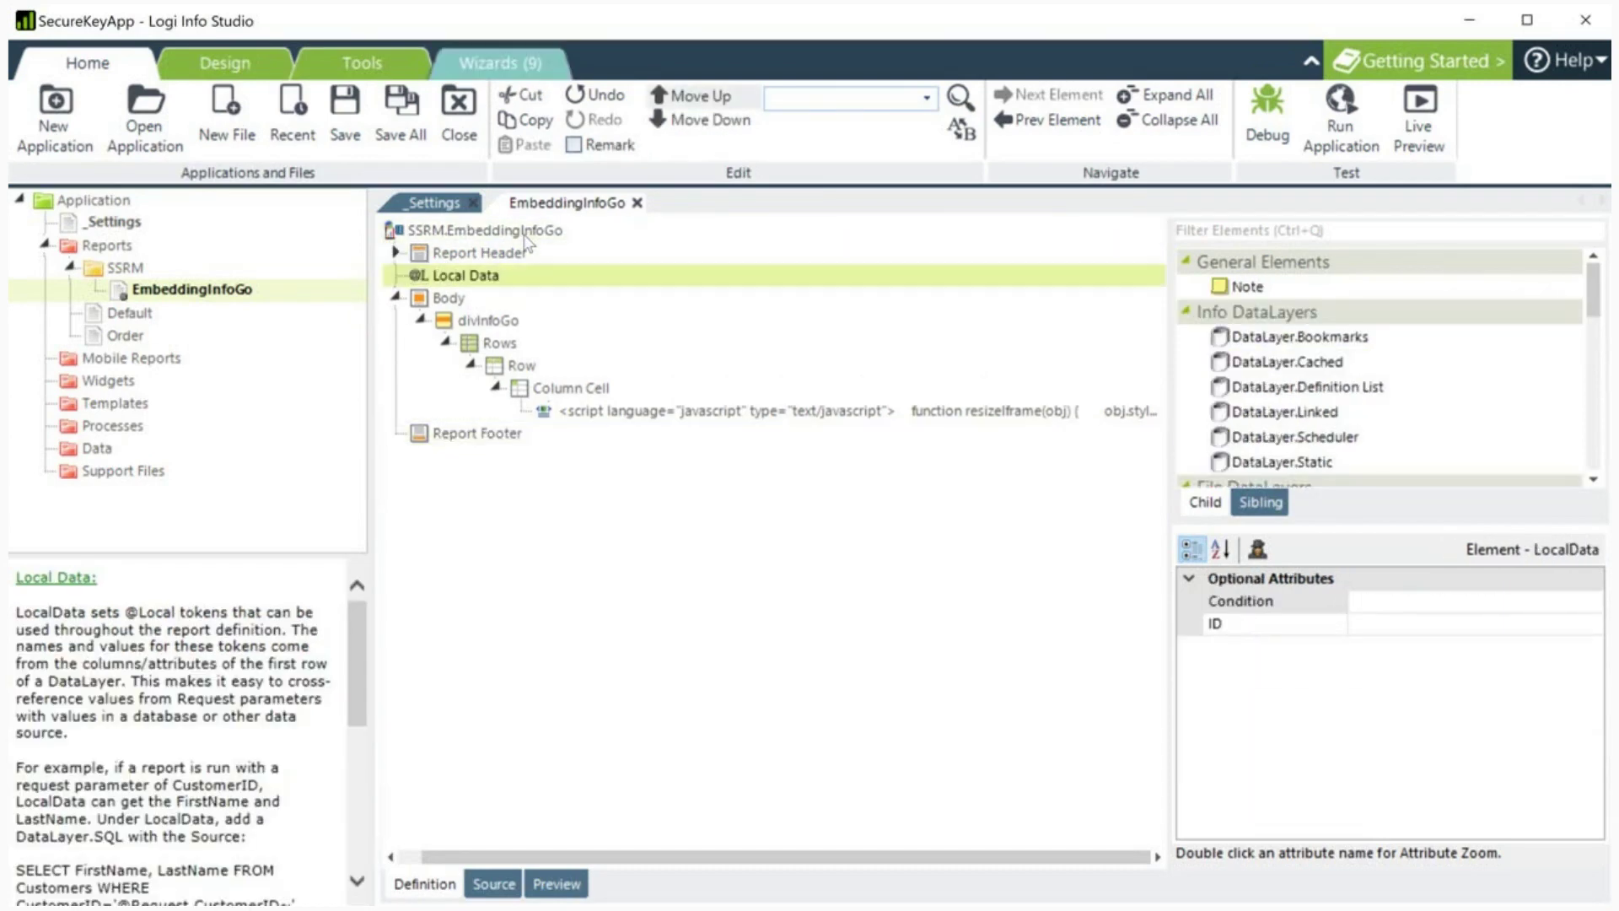
left_click(701, 97)
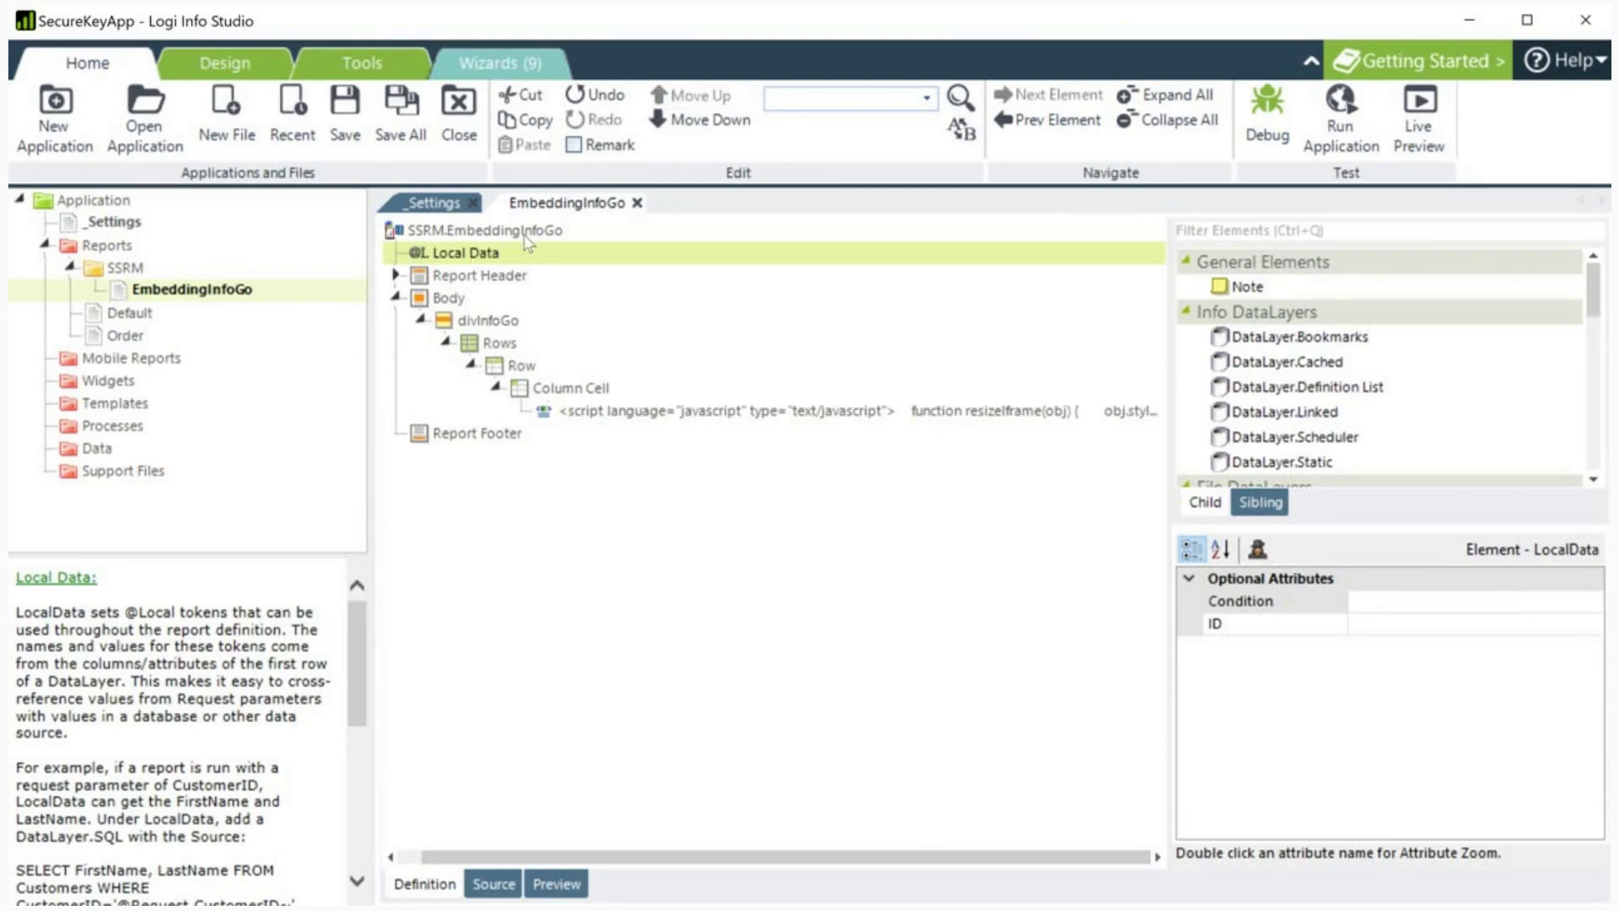
scroll(1349, 430, "down", 1)
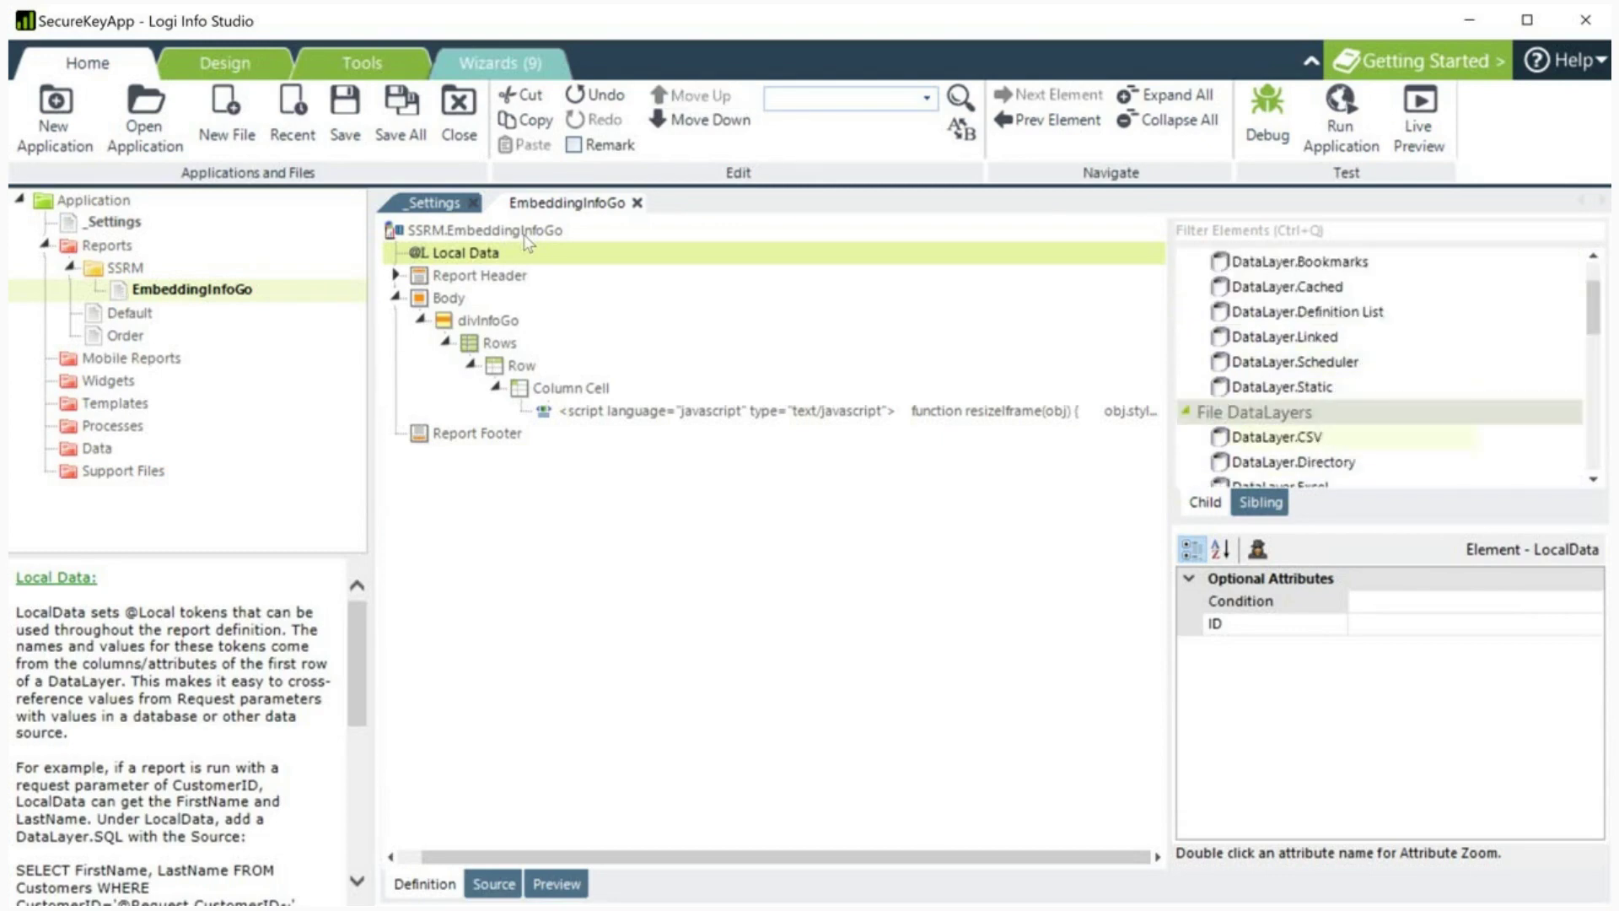
double_click(1277, 437)
left_click(619, 361)
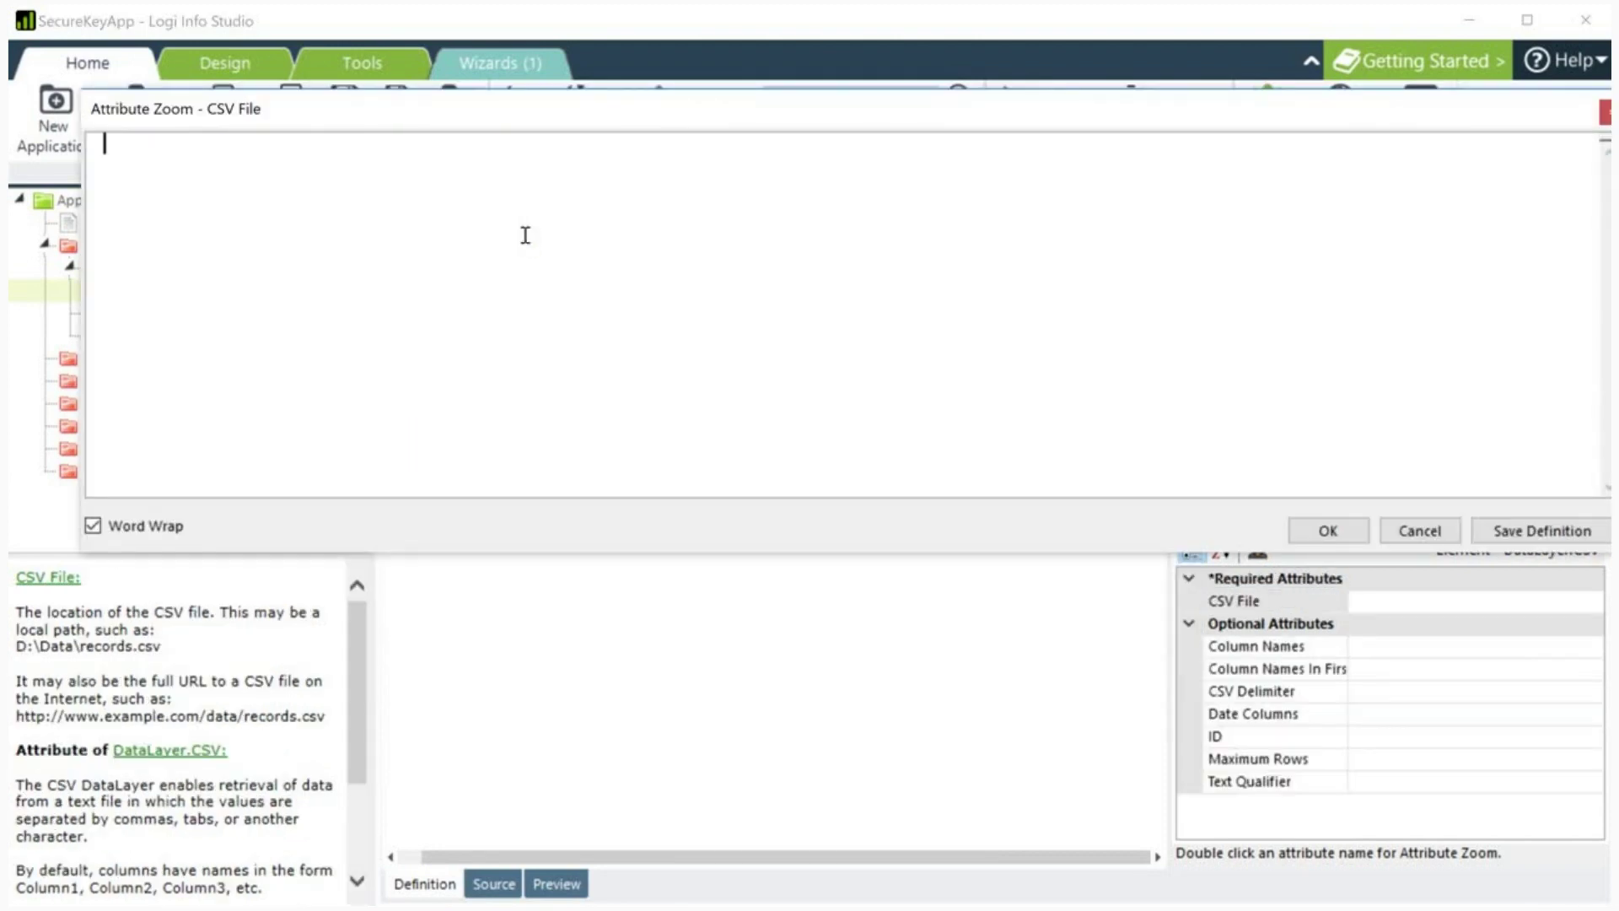
type("http://localhost/InfoGo_Default/rdTemplate/rdGetSecureKey.aspx?Username=admin")
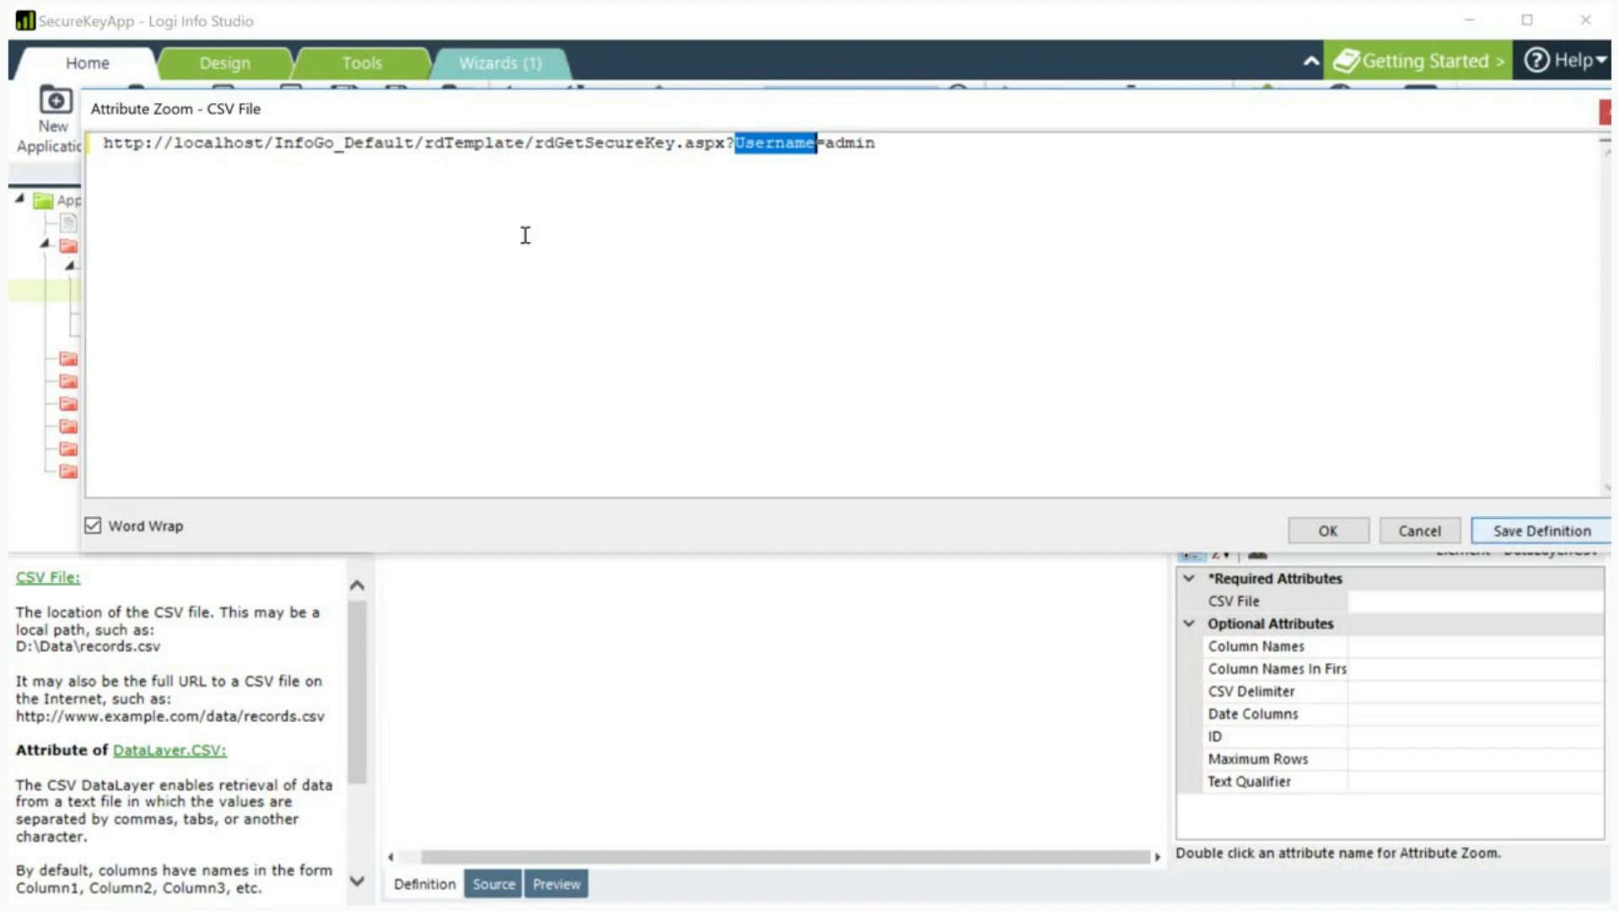
key("Escape")
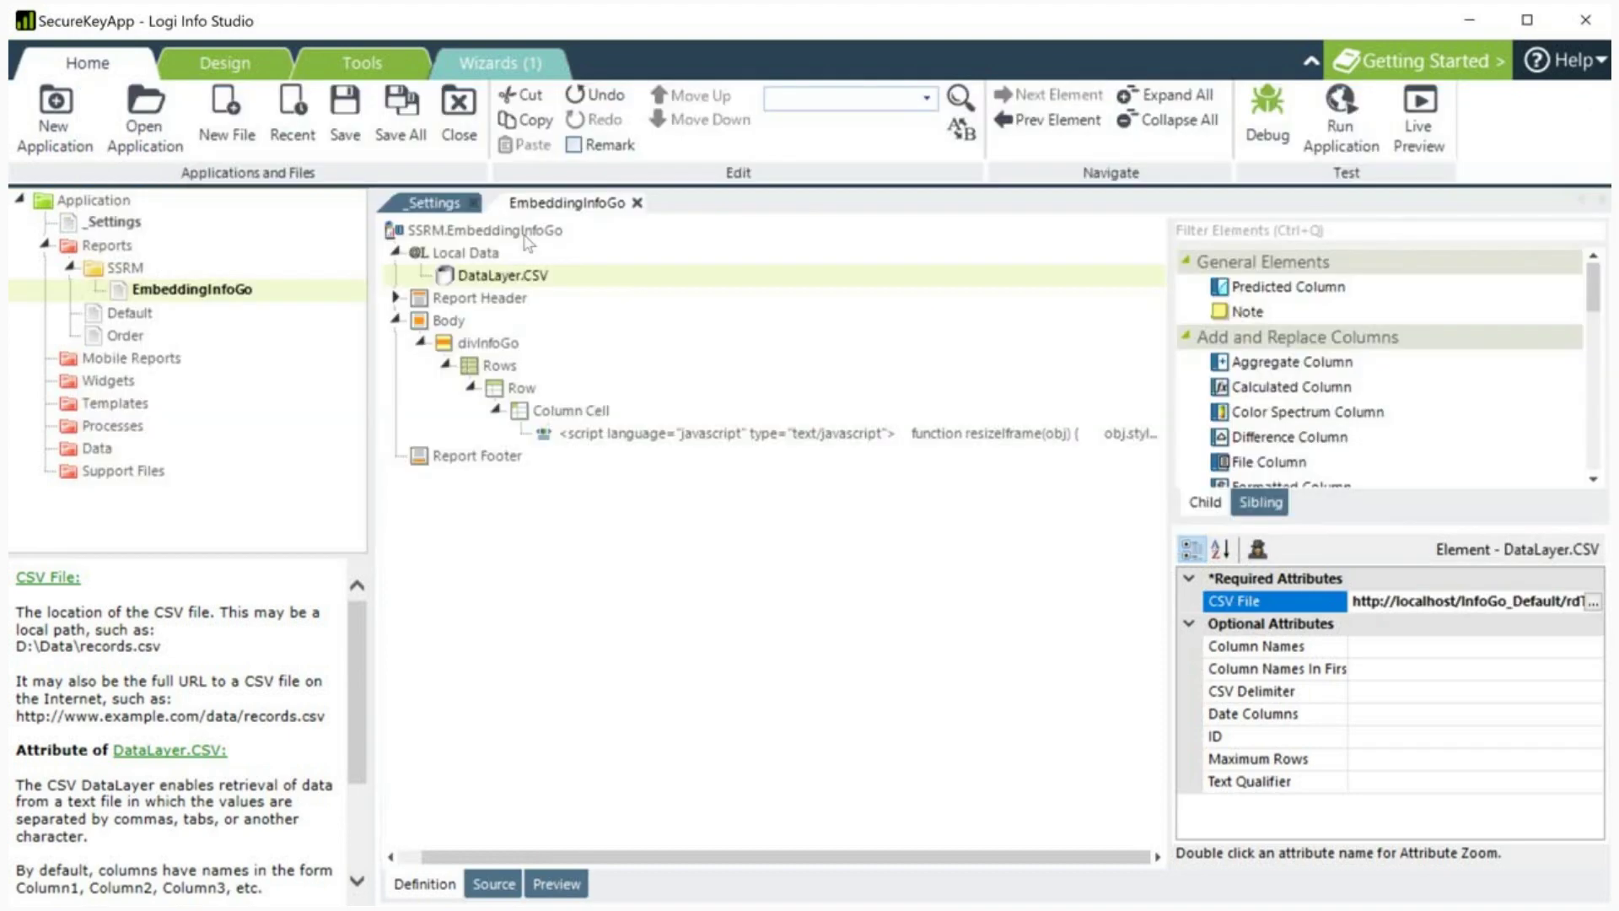
- Set the CSV data layer's Column Names to SKey
key("Tab")
type("SKey")
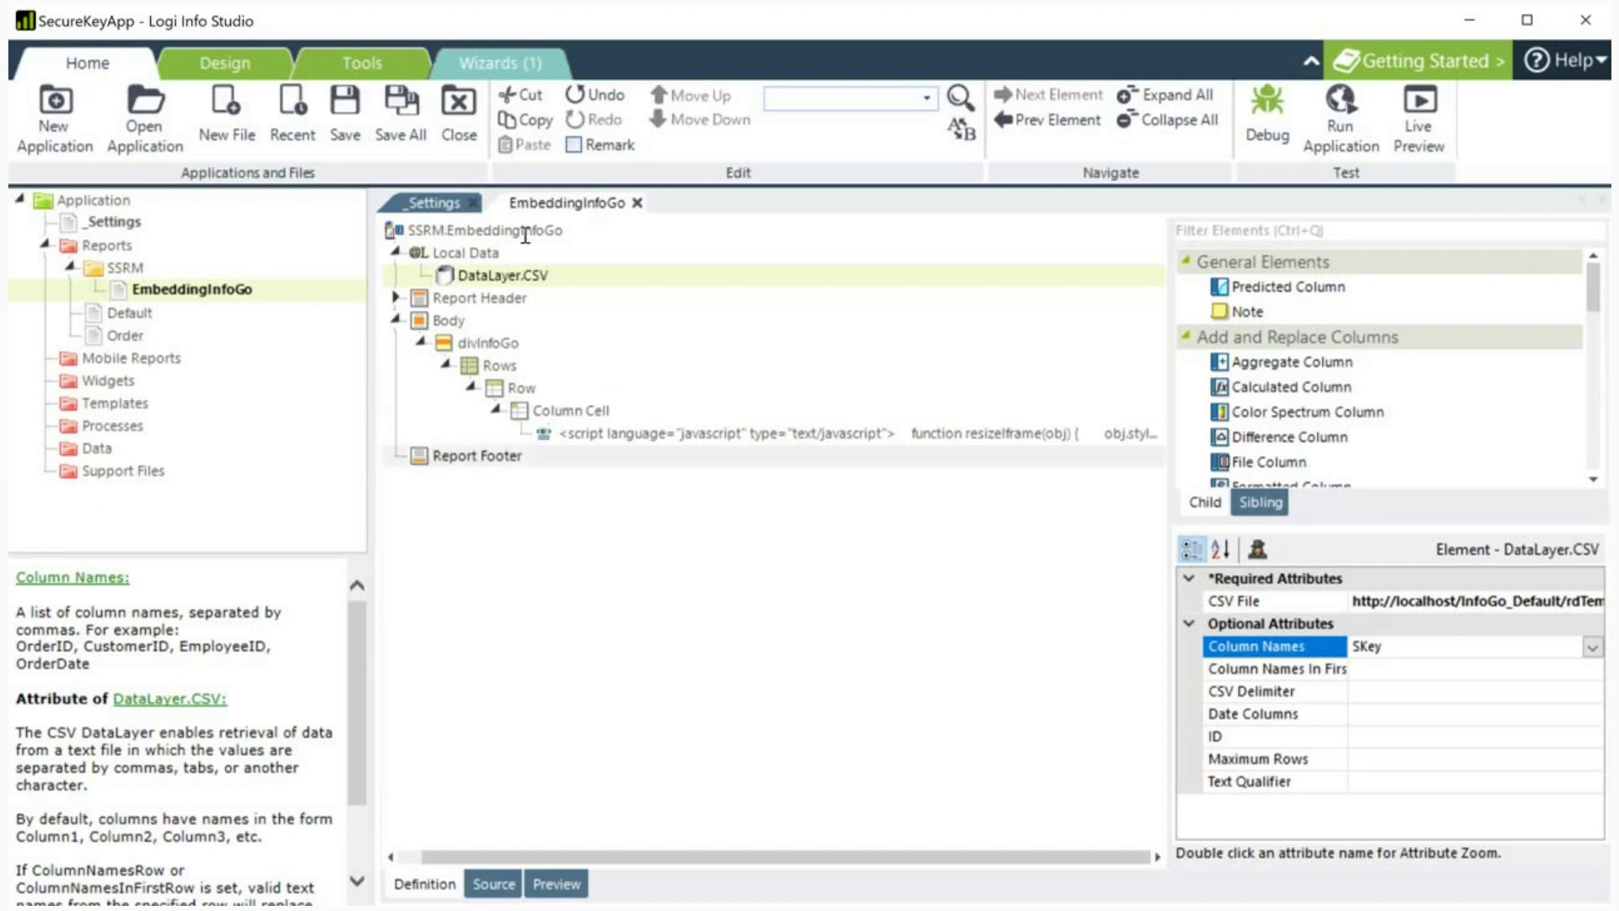
key("Return")
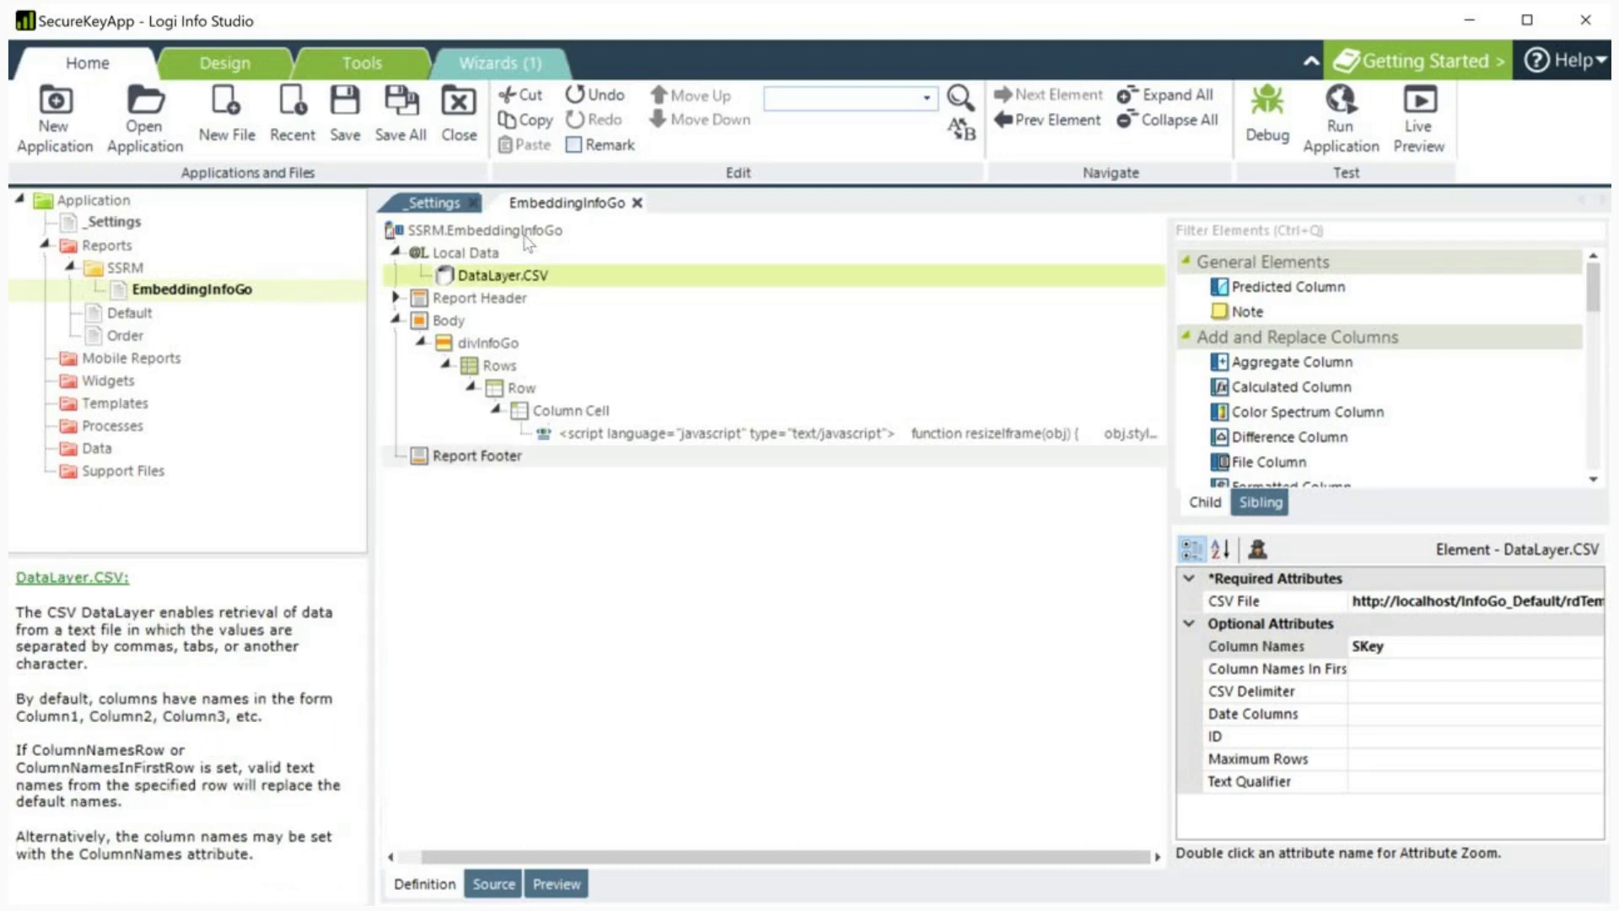
left_click(590, 434)
double_click(1223, 600)
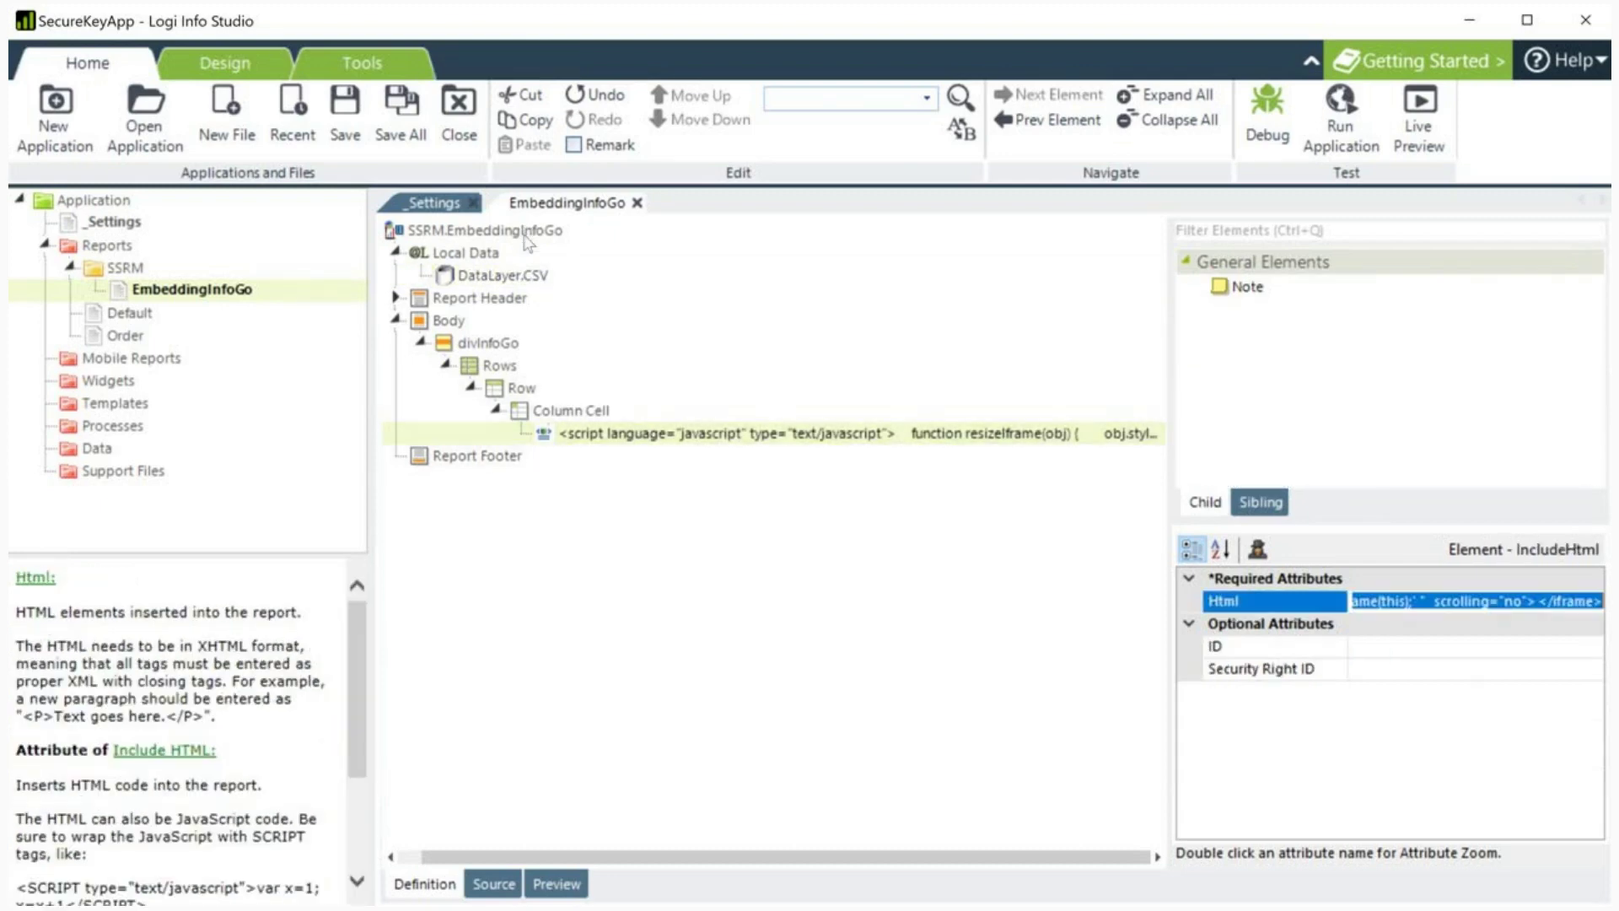
left_click(451, 341)
left_click(547, 270)
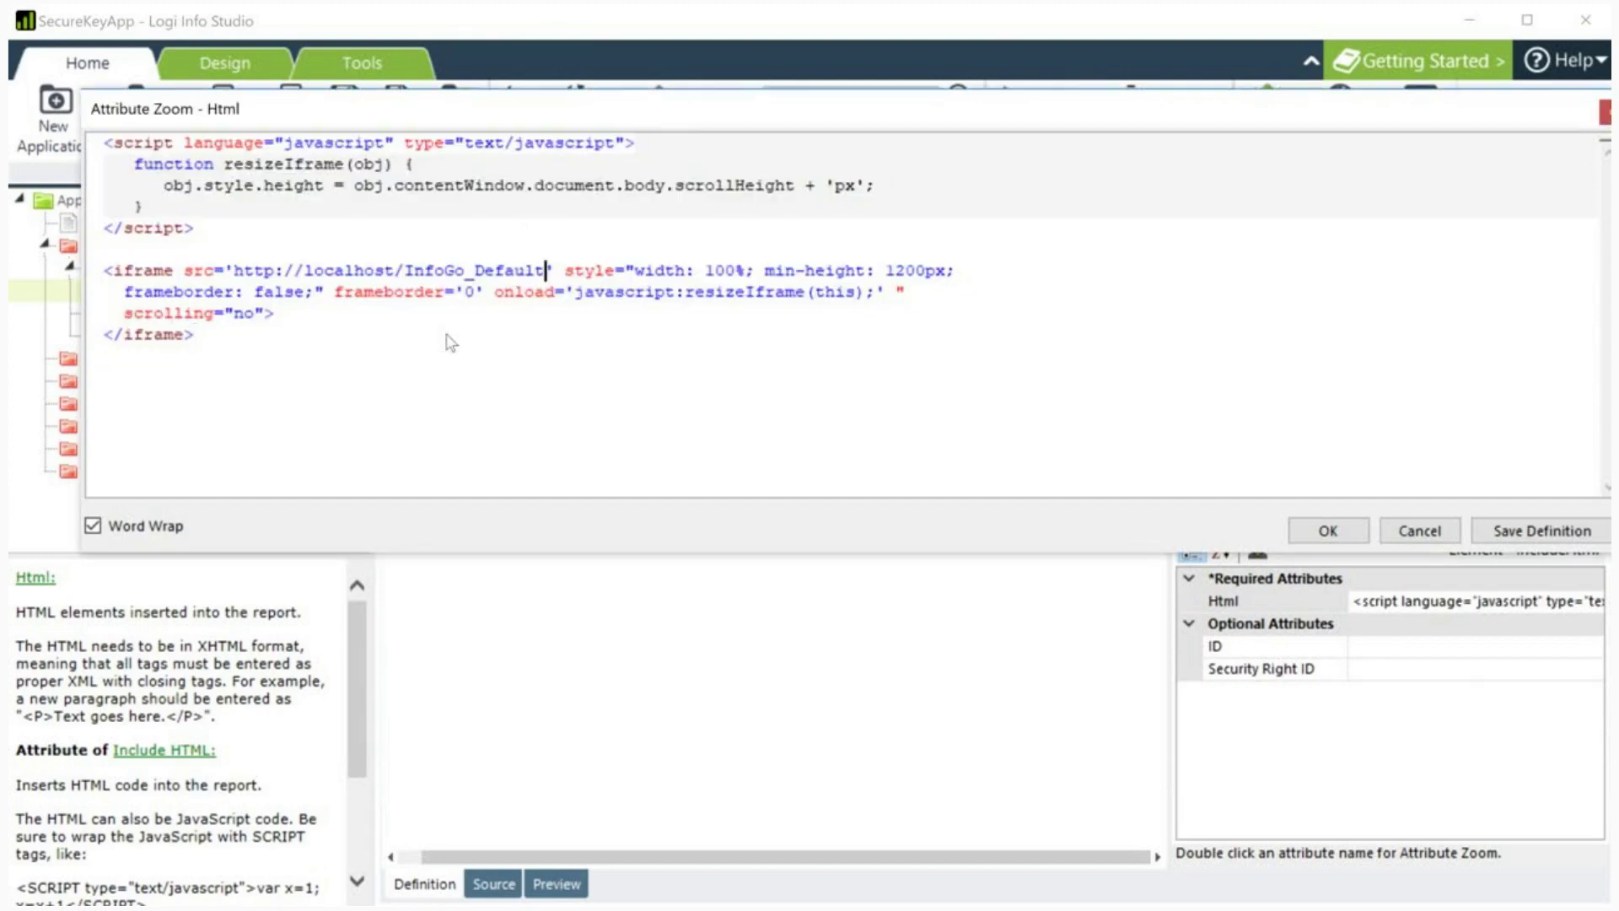
type("/?rdSecureKey=@Local.SKey~")
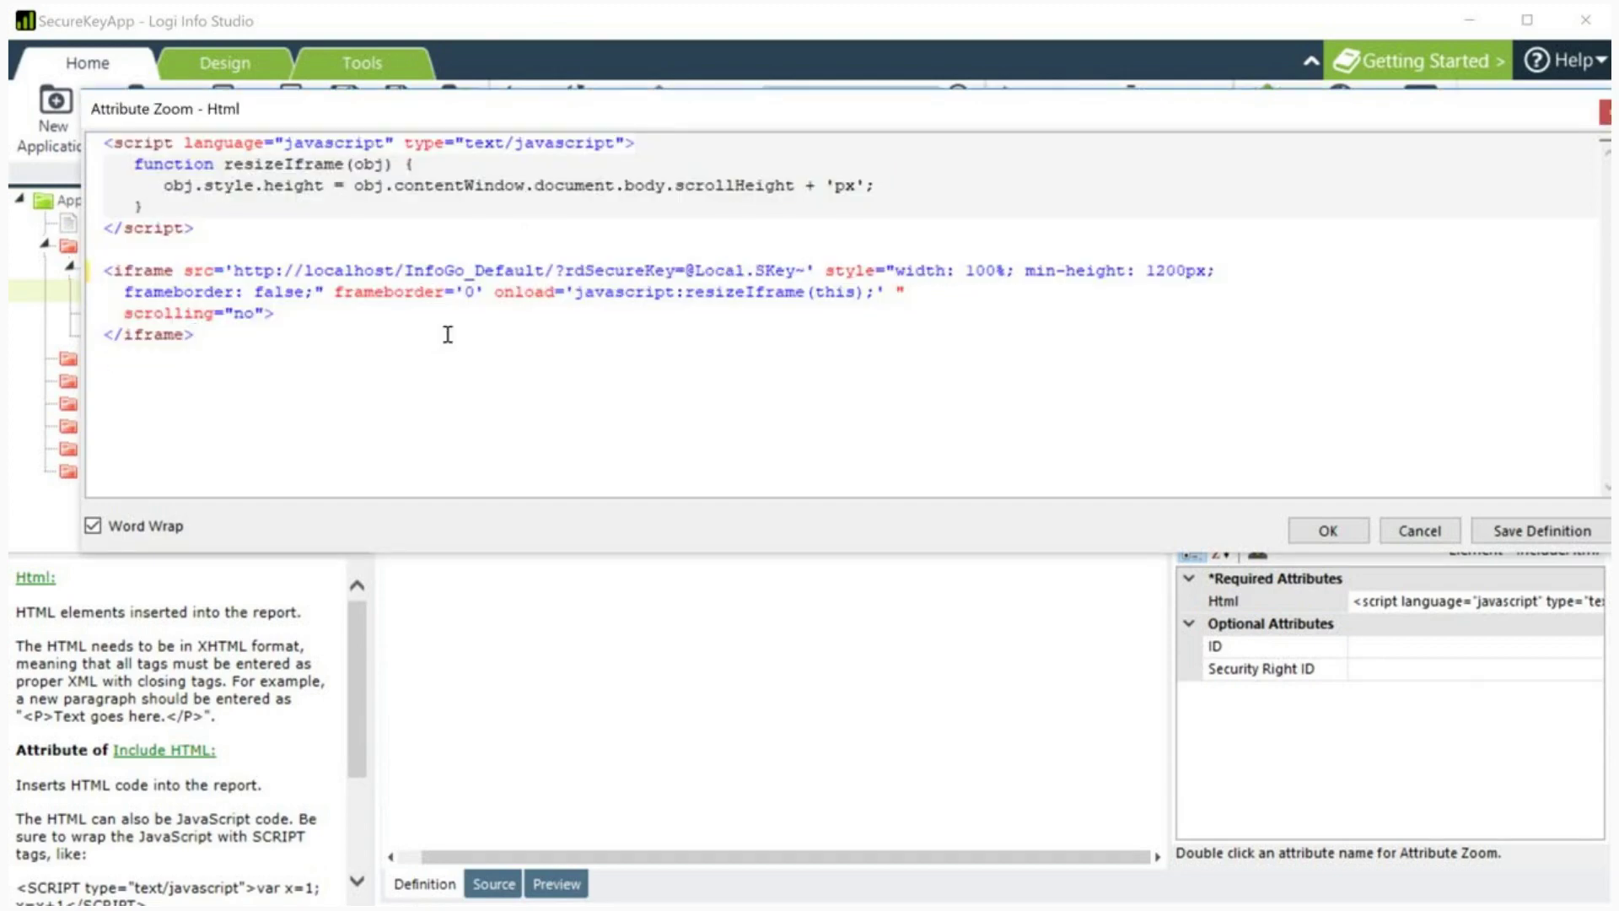
double_click(720, 270)
double_click(776, 270)
double_click(637, 270)
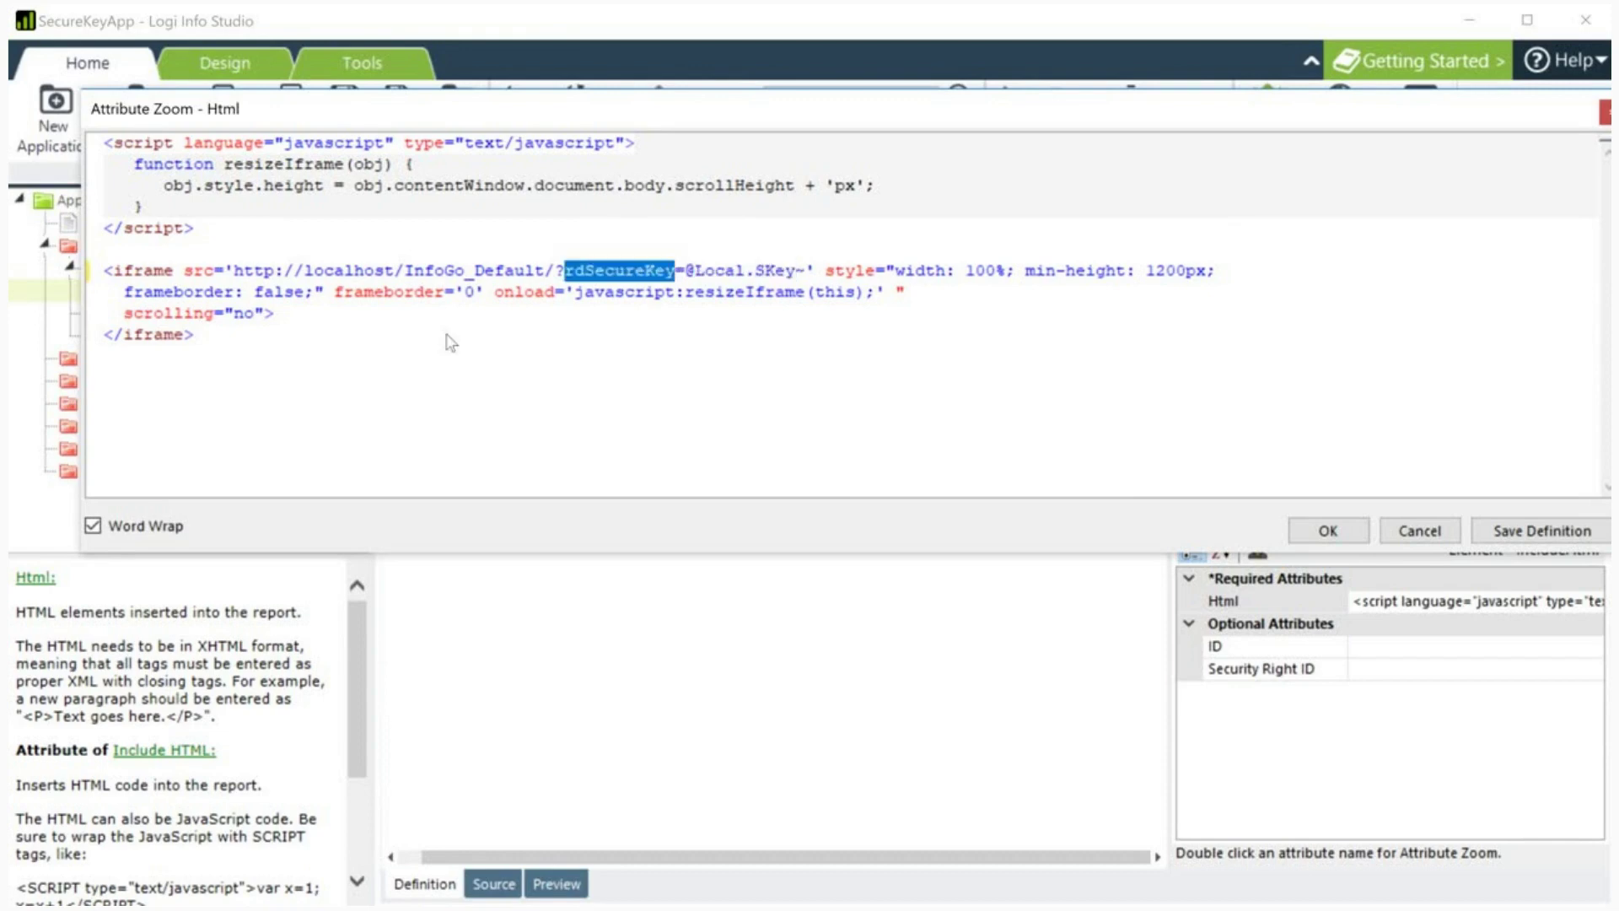
key("Tab")
key("Return")
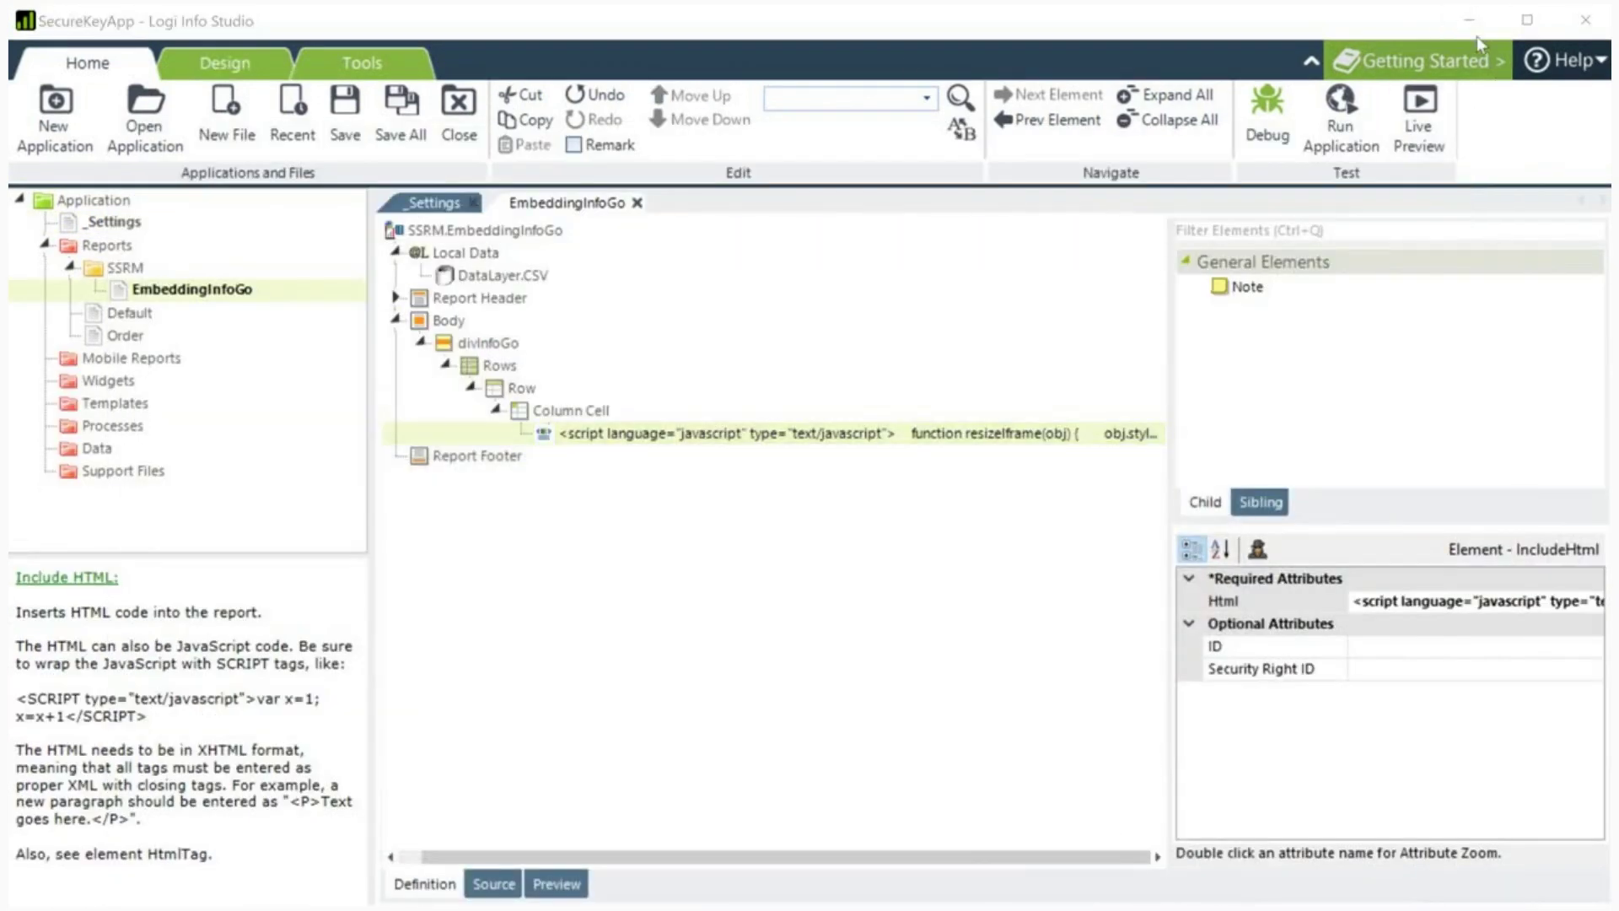
left_click(1473, 23)
type("http://localhost/SecureKeyApp/rdPage.aspx?rdReport=SSRM.EmbeddingInfoGo")
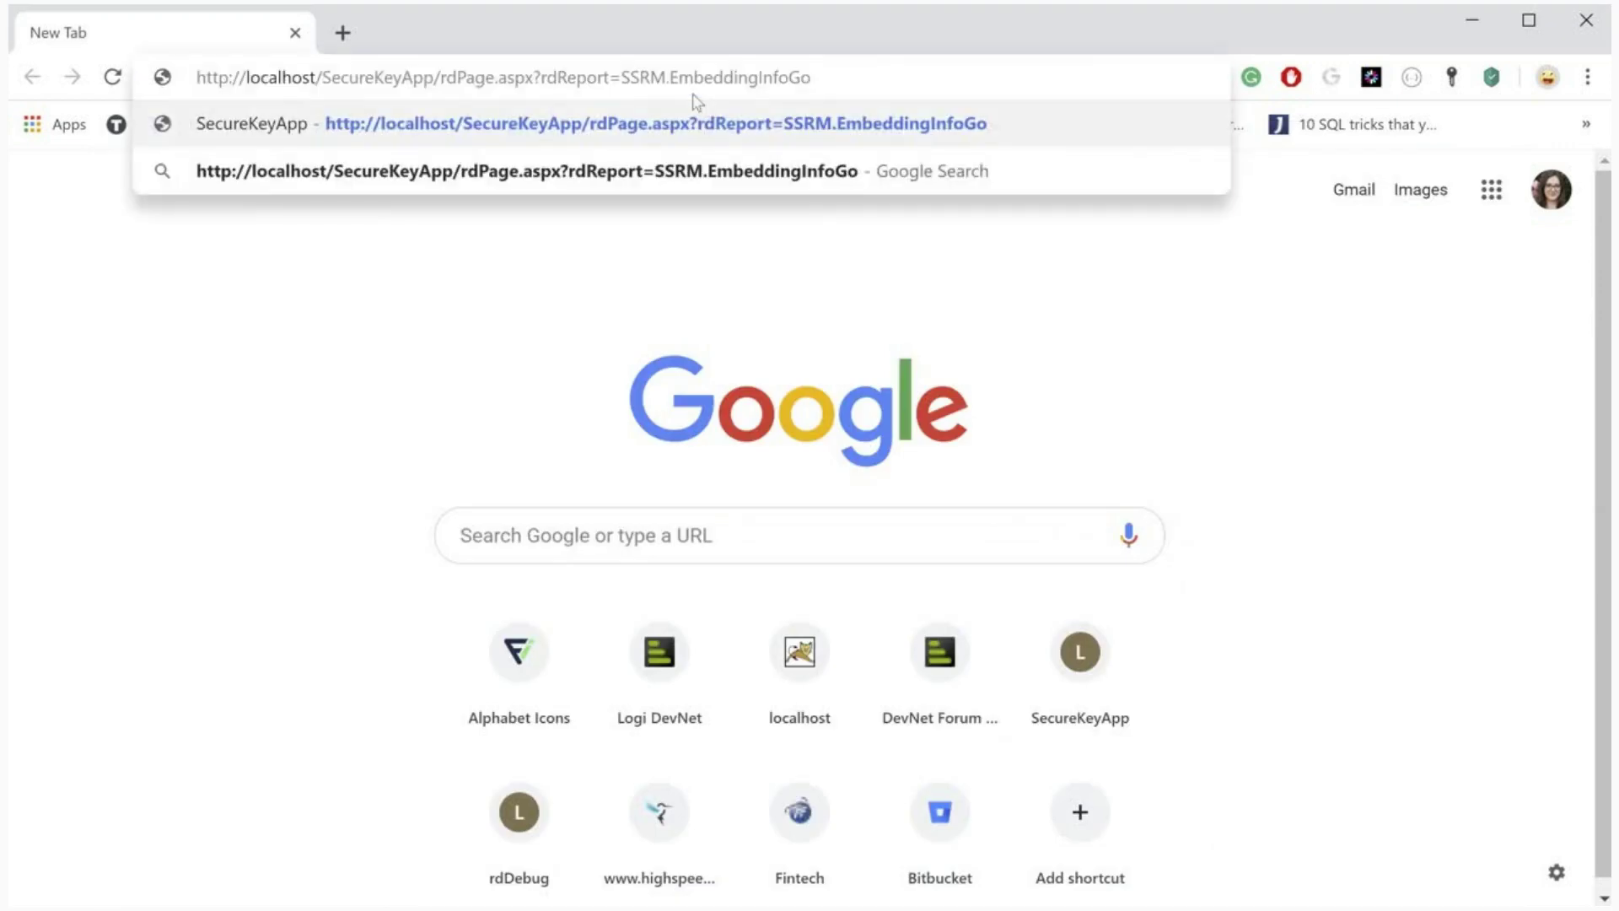
key("Return")
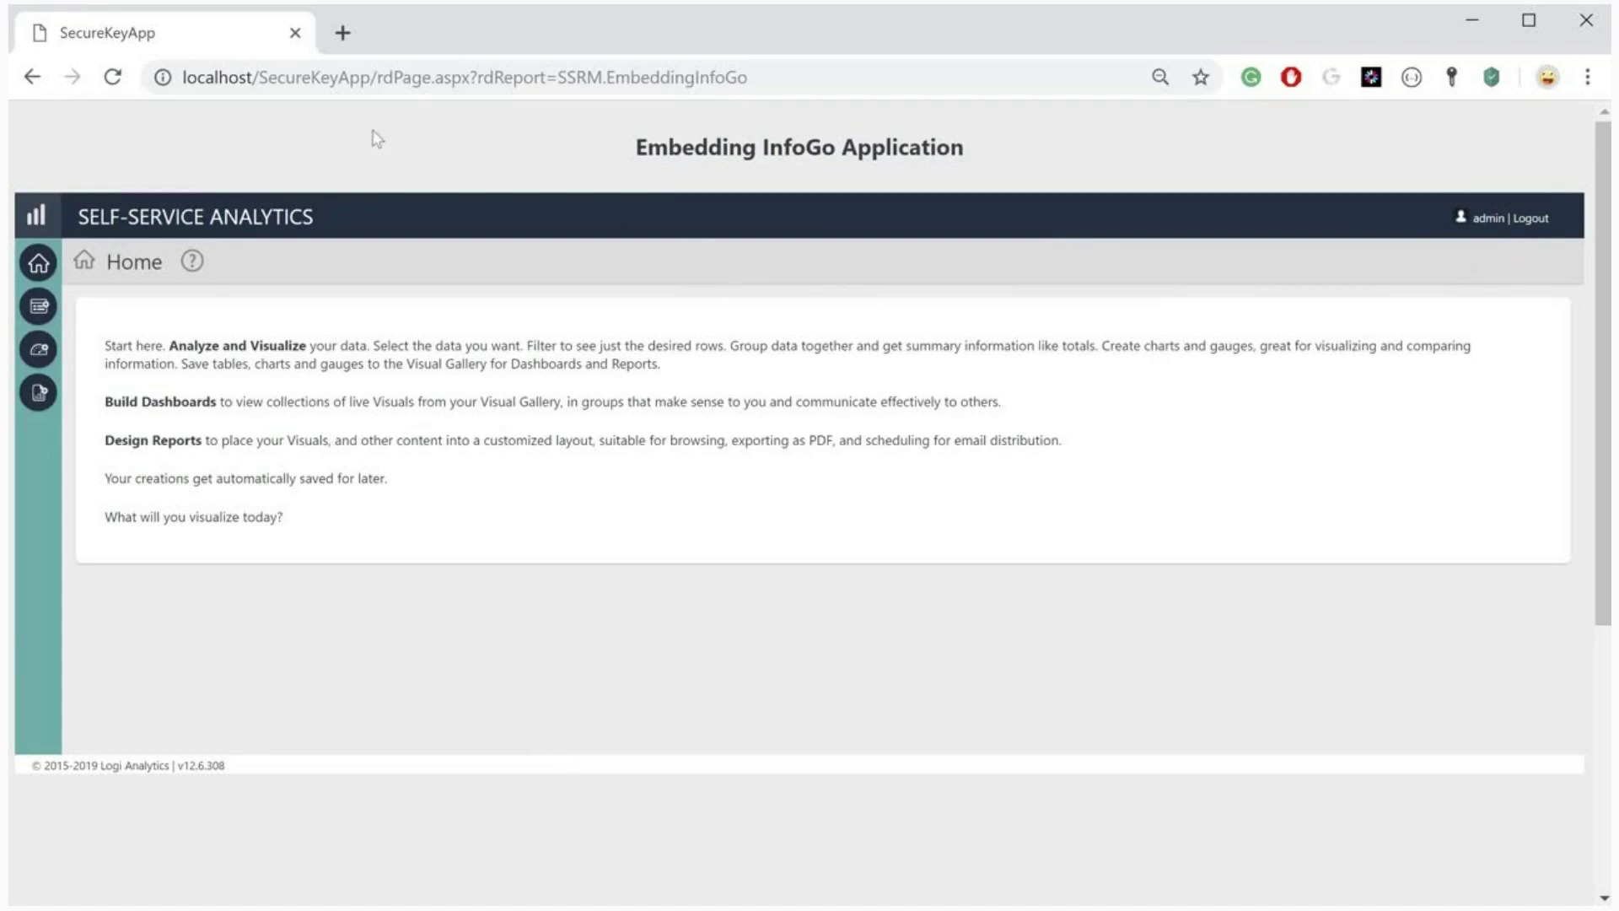
left_click(30, 6)
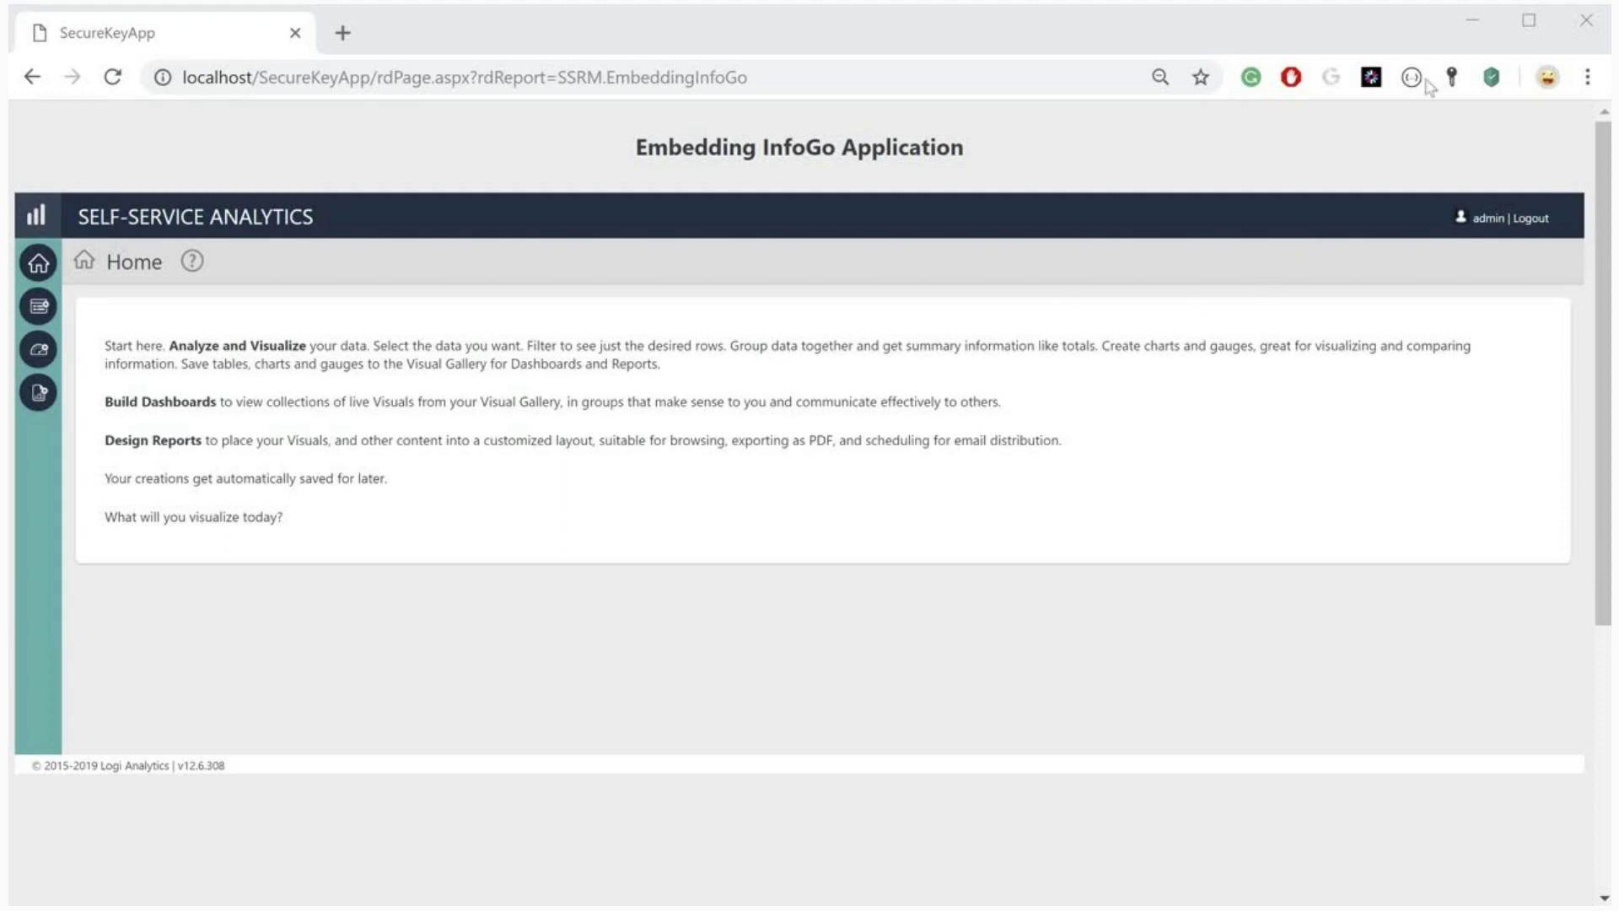
- Switch to Eclipse and examine how test_page.jsp builds getKeyURL and finalURL and makes the SecureKey call
left_click(1472, 23)
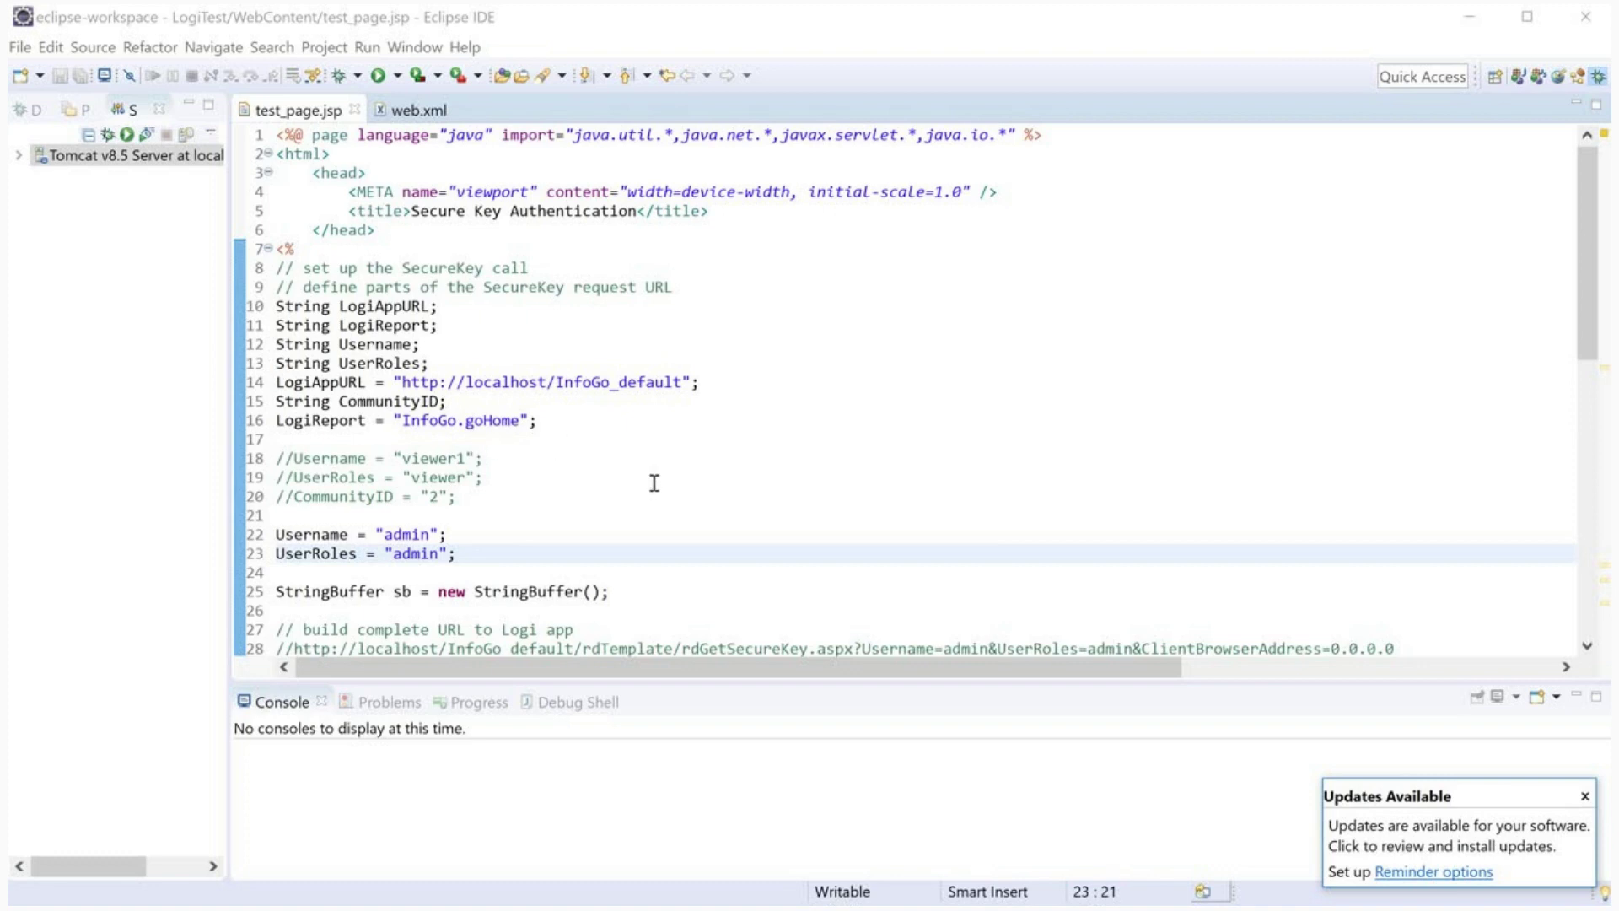
scroll(516, 445, "down", 2)
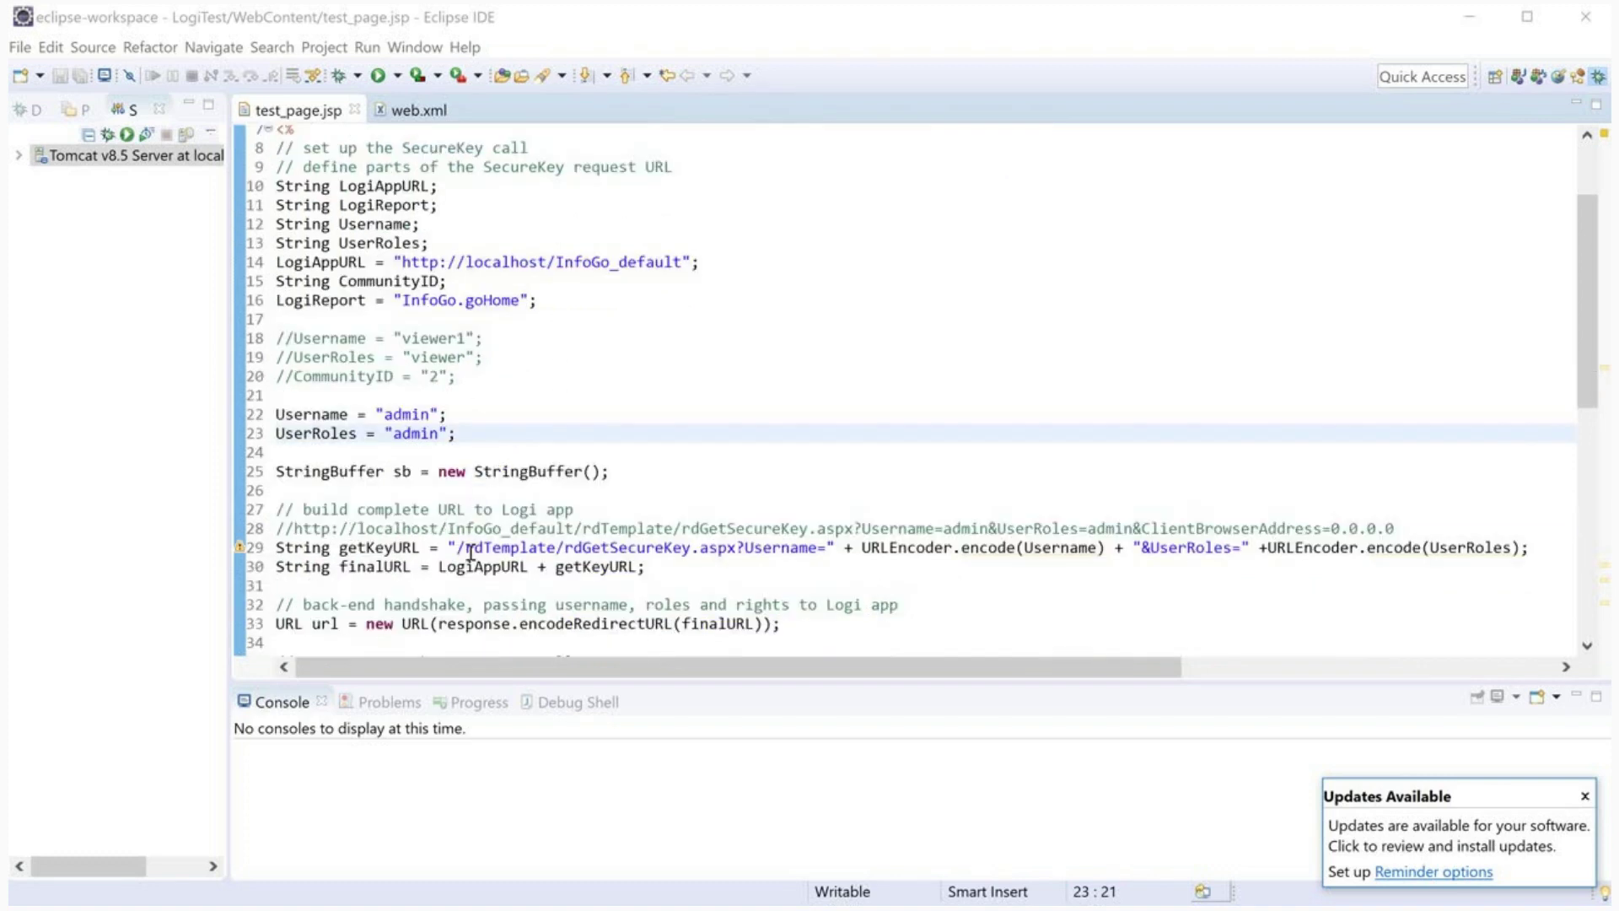
double_click(396, 548)
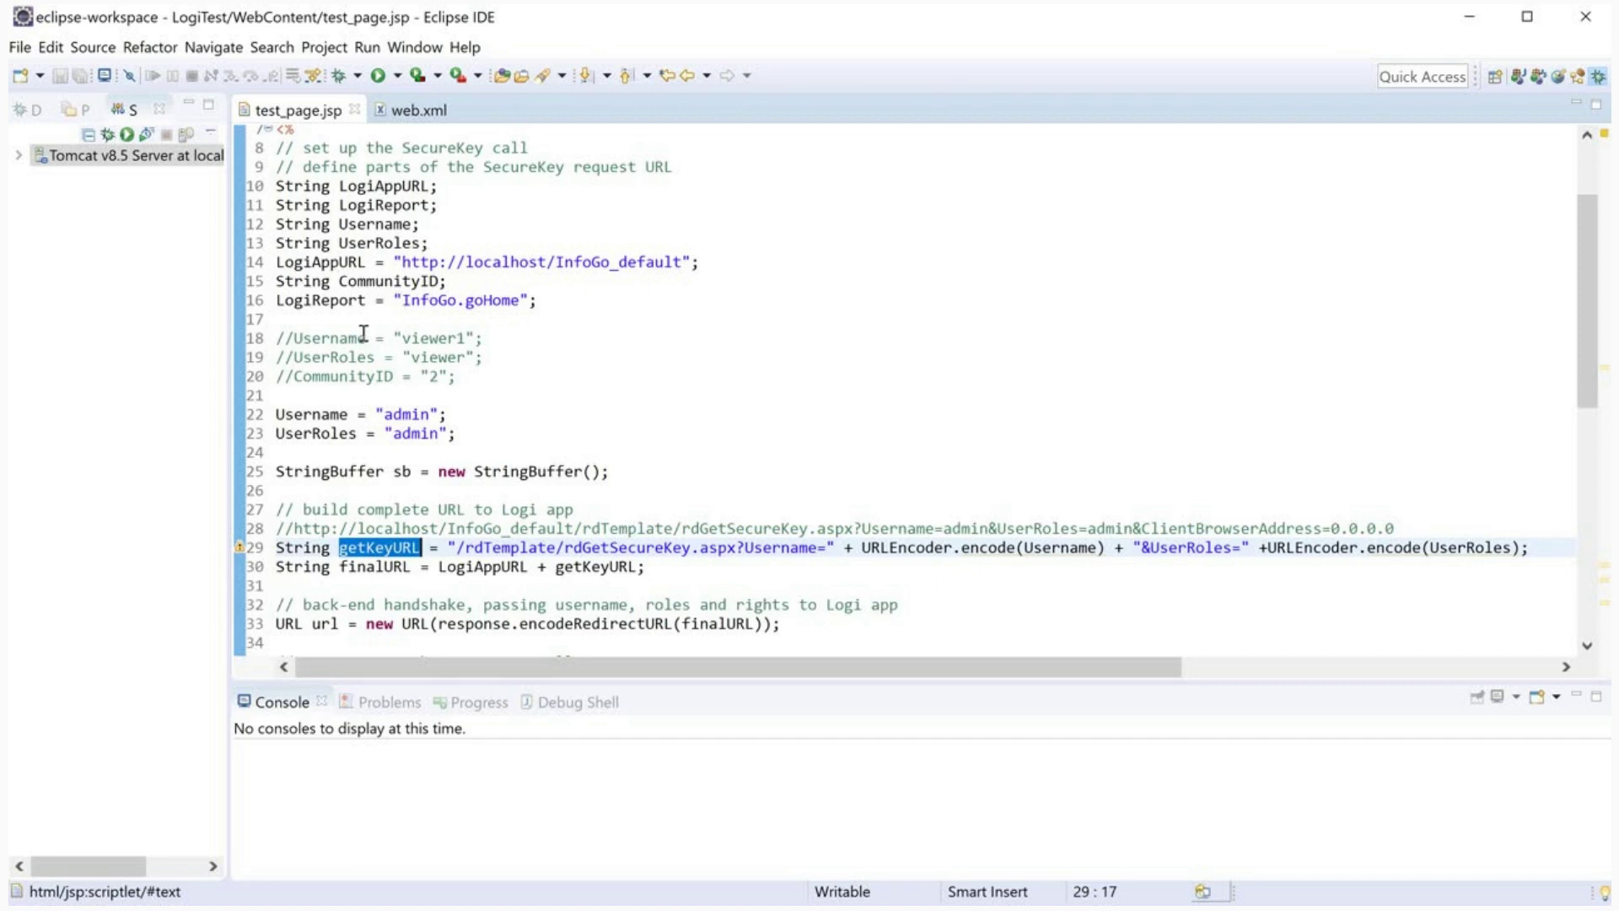
left_click(379, 567)
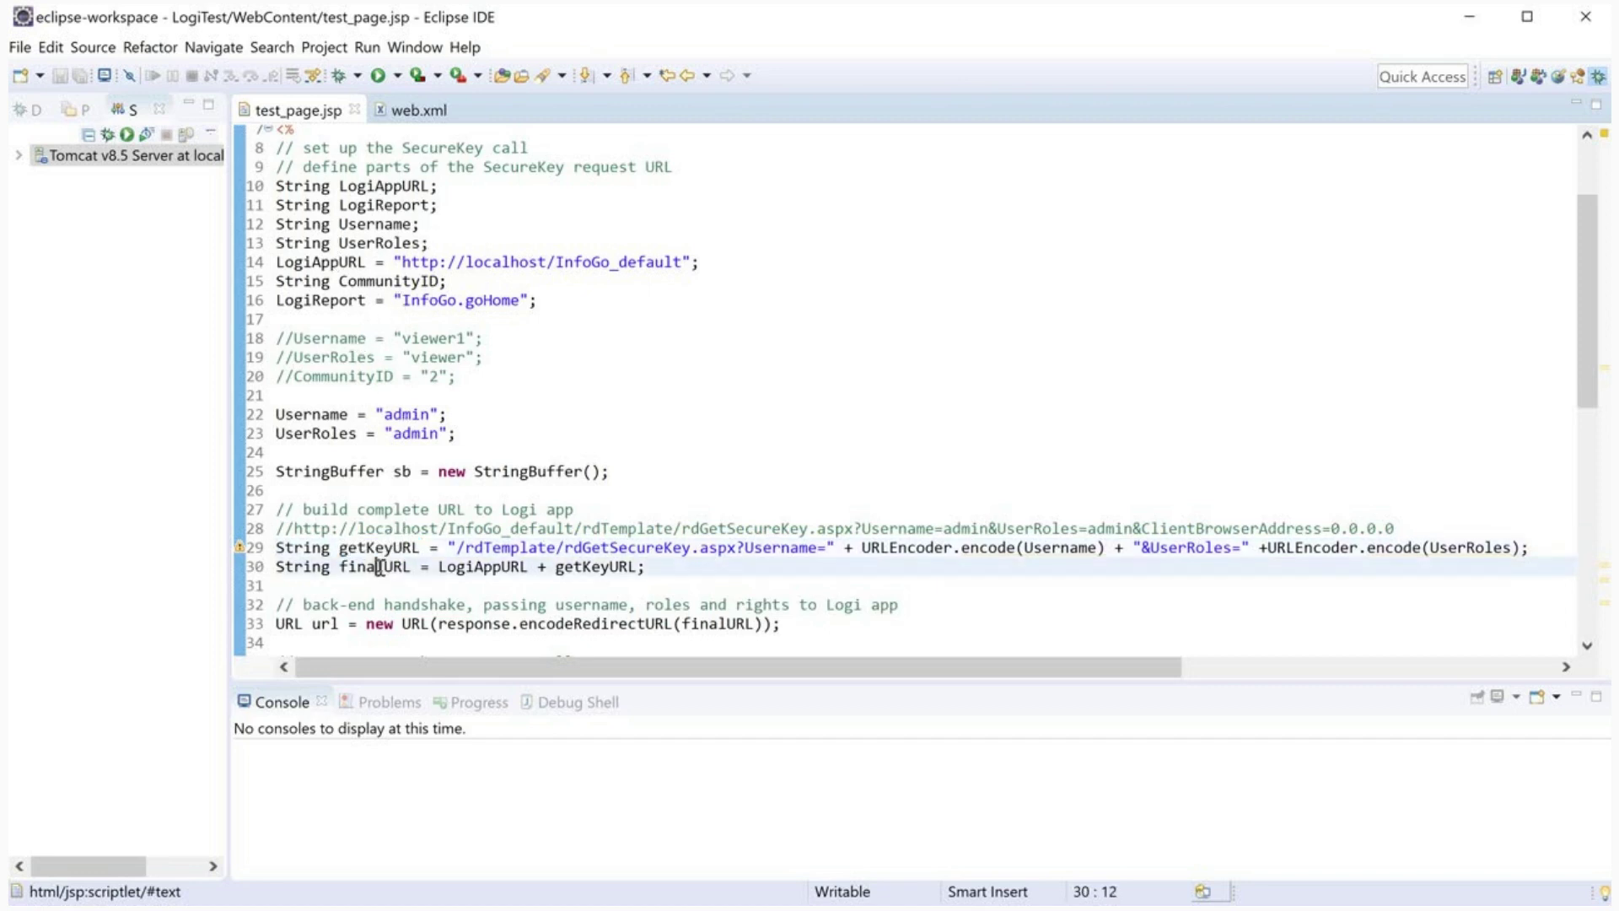
double_click(379, 567)
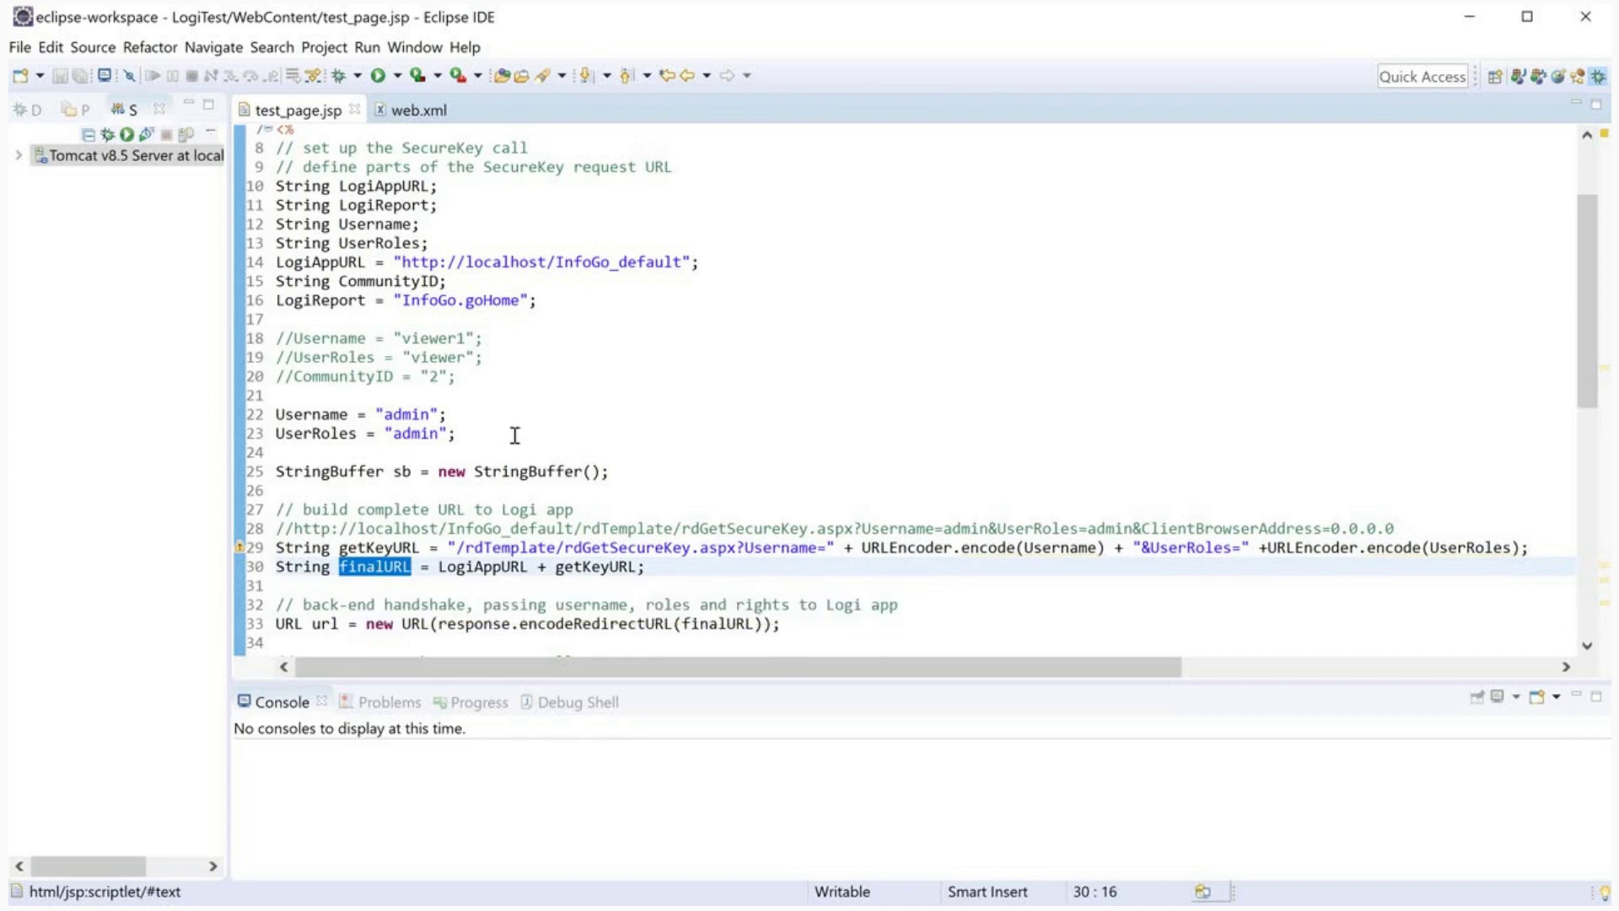
scroll(514, 435, "down", 3)
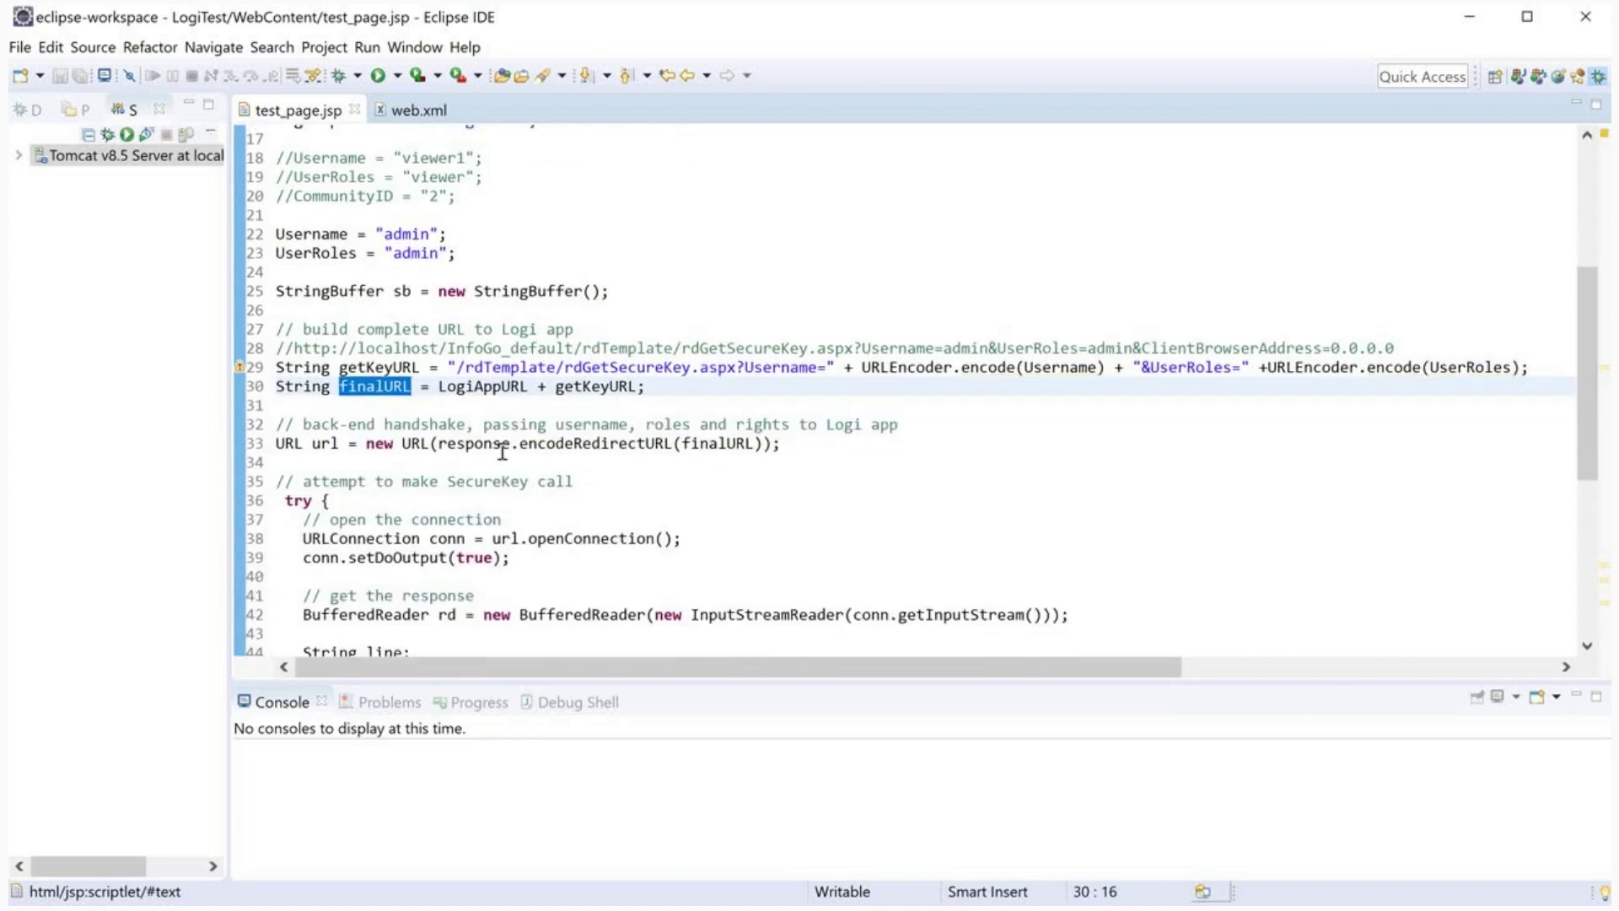
scroll(502, 452, "down", 1)
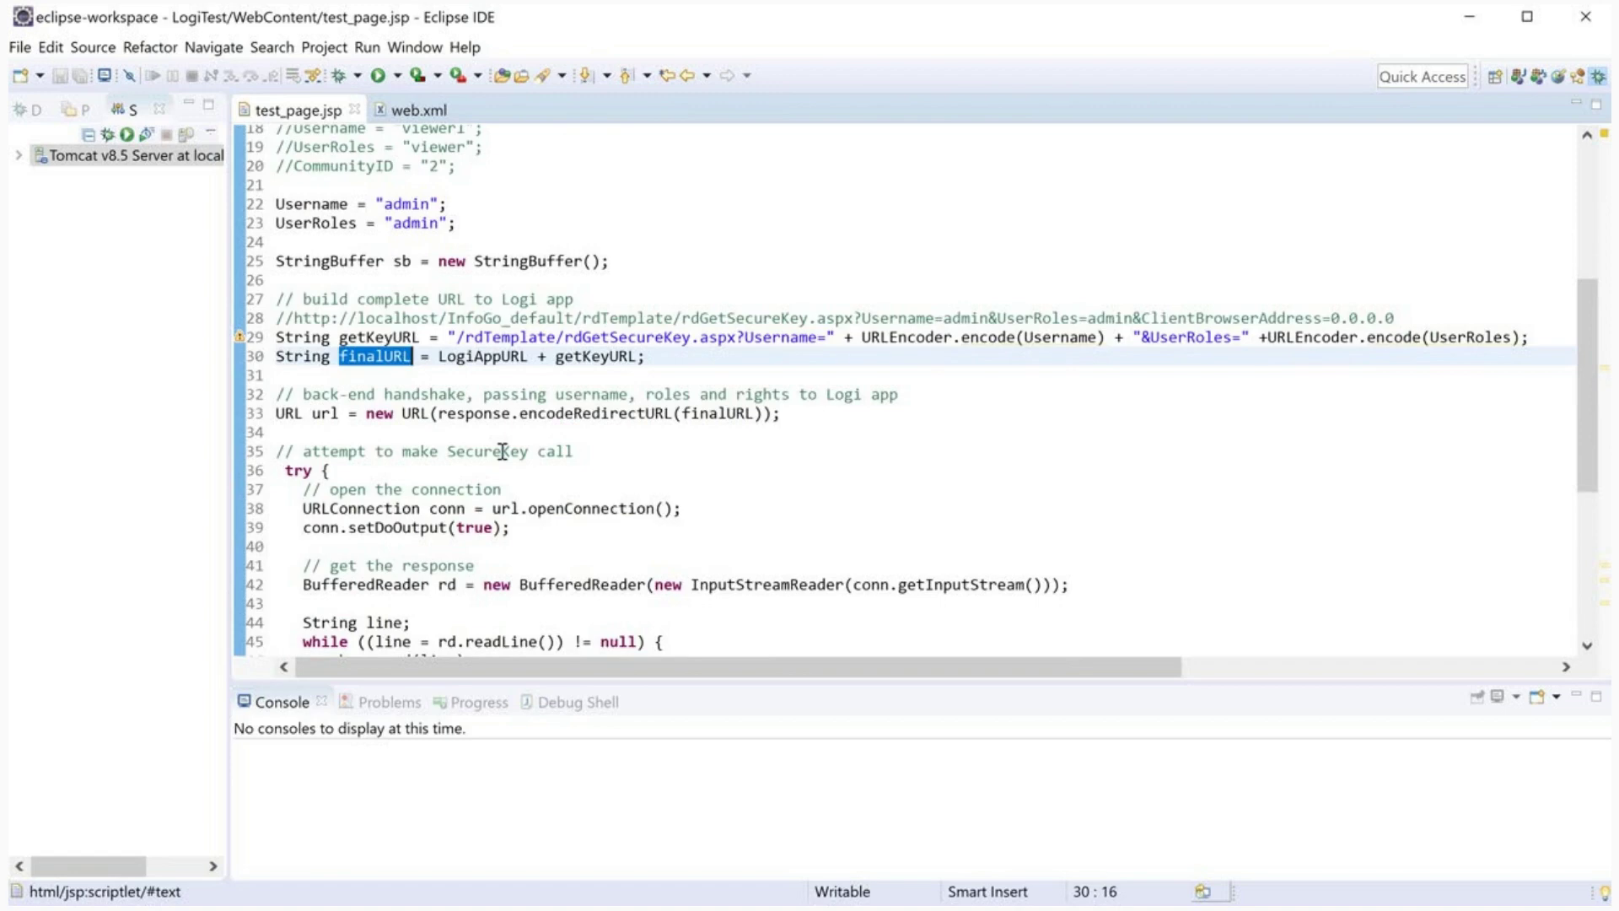
scroll(503, 452, "down", 6)
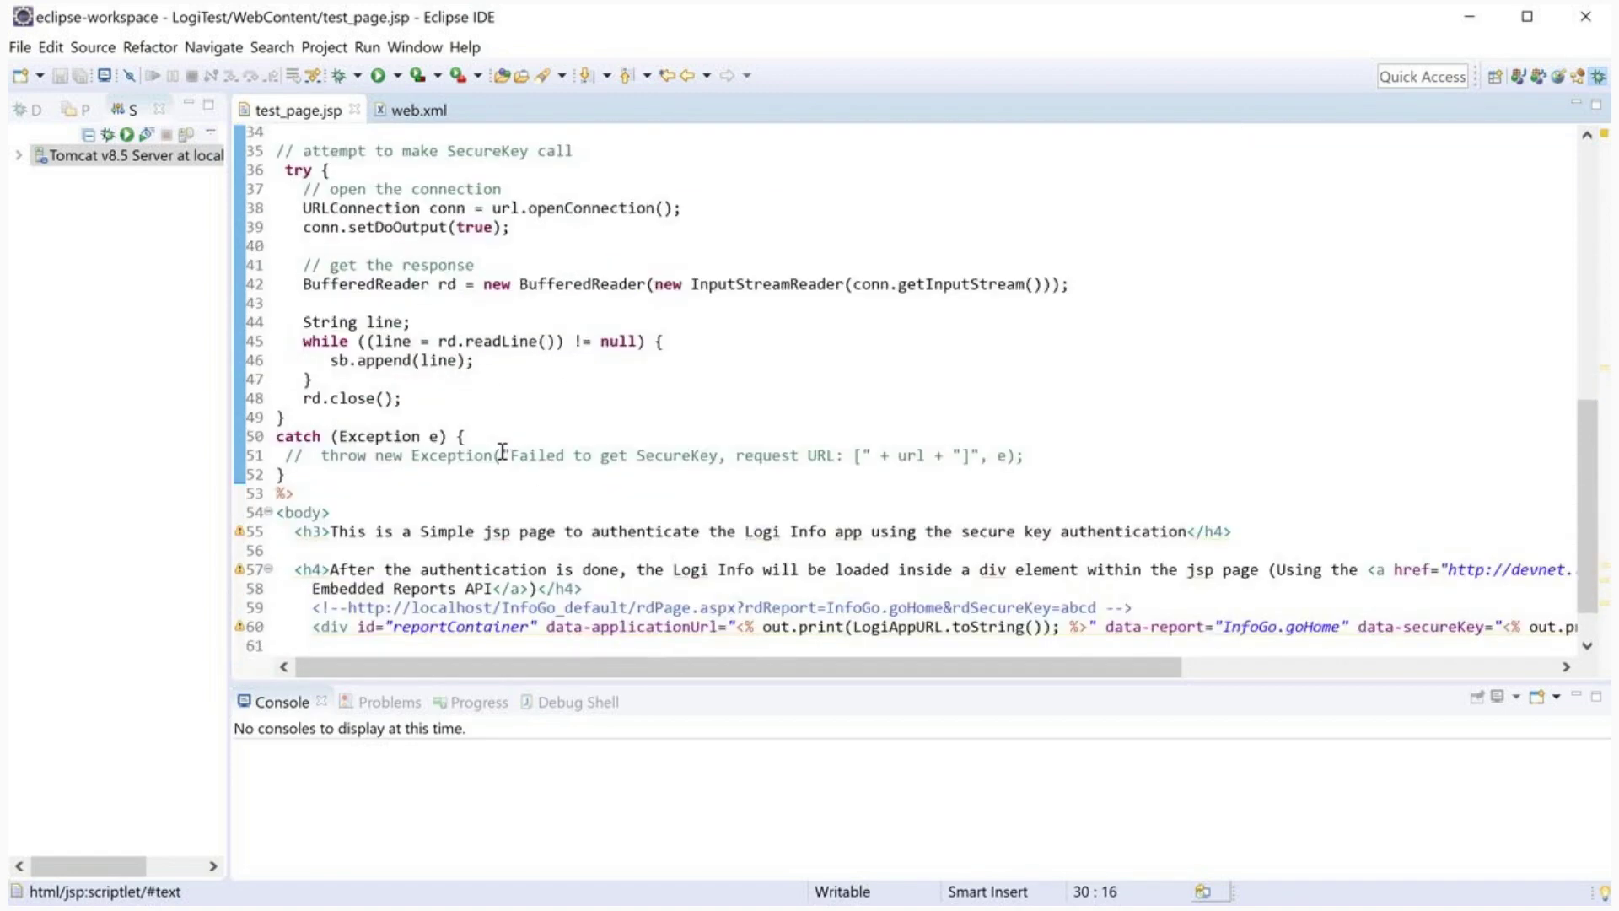
- Examine the reportContainer div in the body of test_page.jsp, including its id and data attributes
left_click(639, 572)
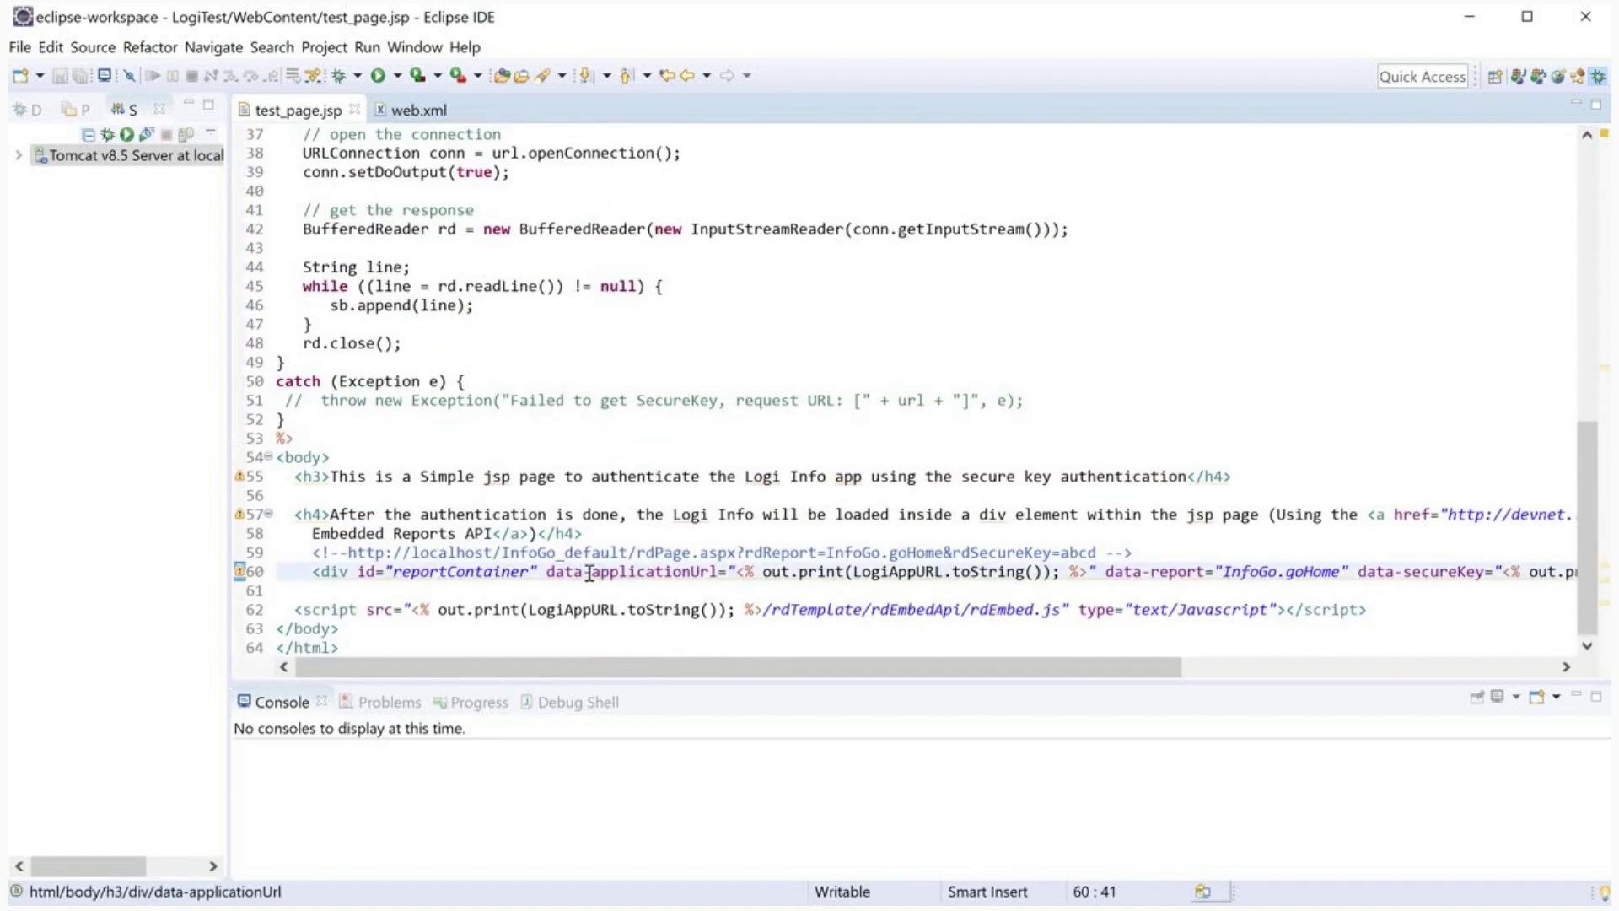
left_click_drag(310, 572, 351, 582)
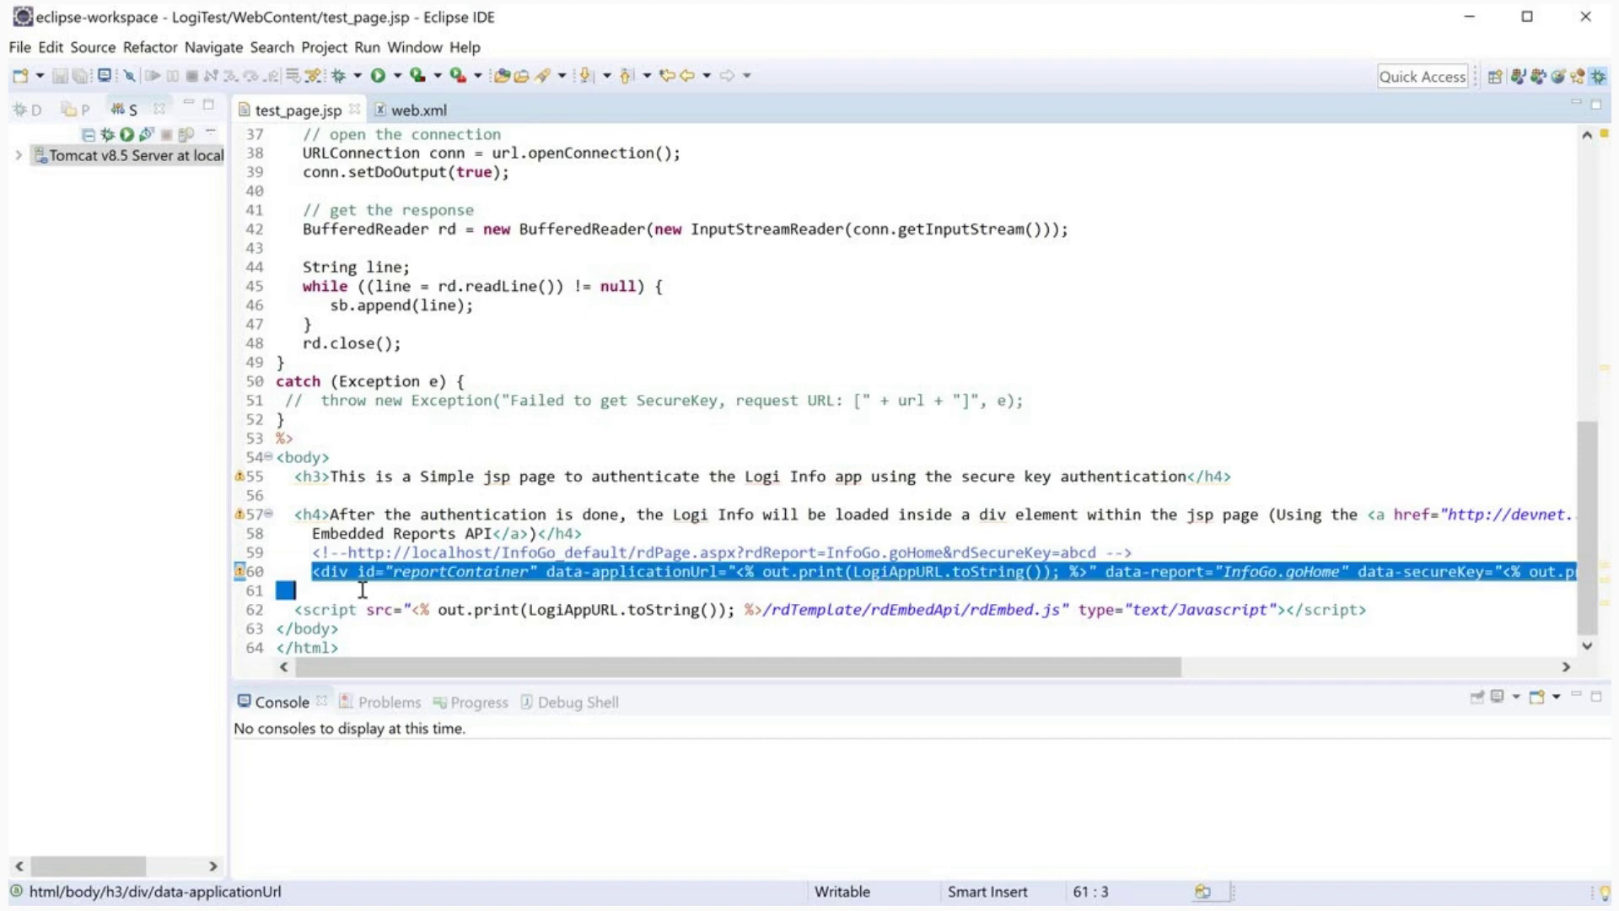
left_click(541, 574)
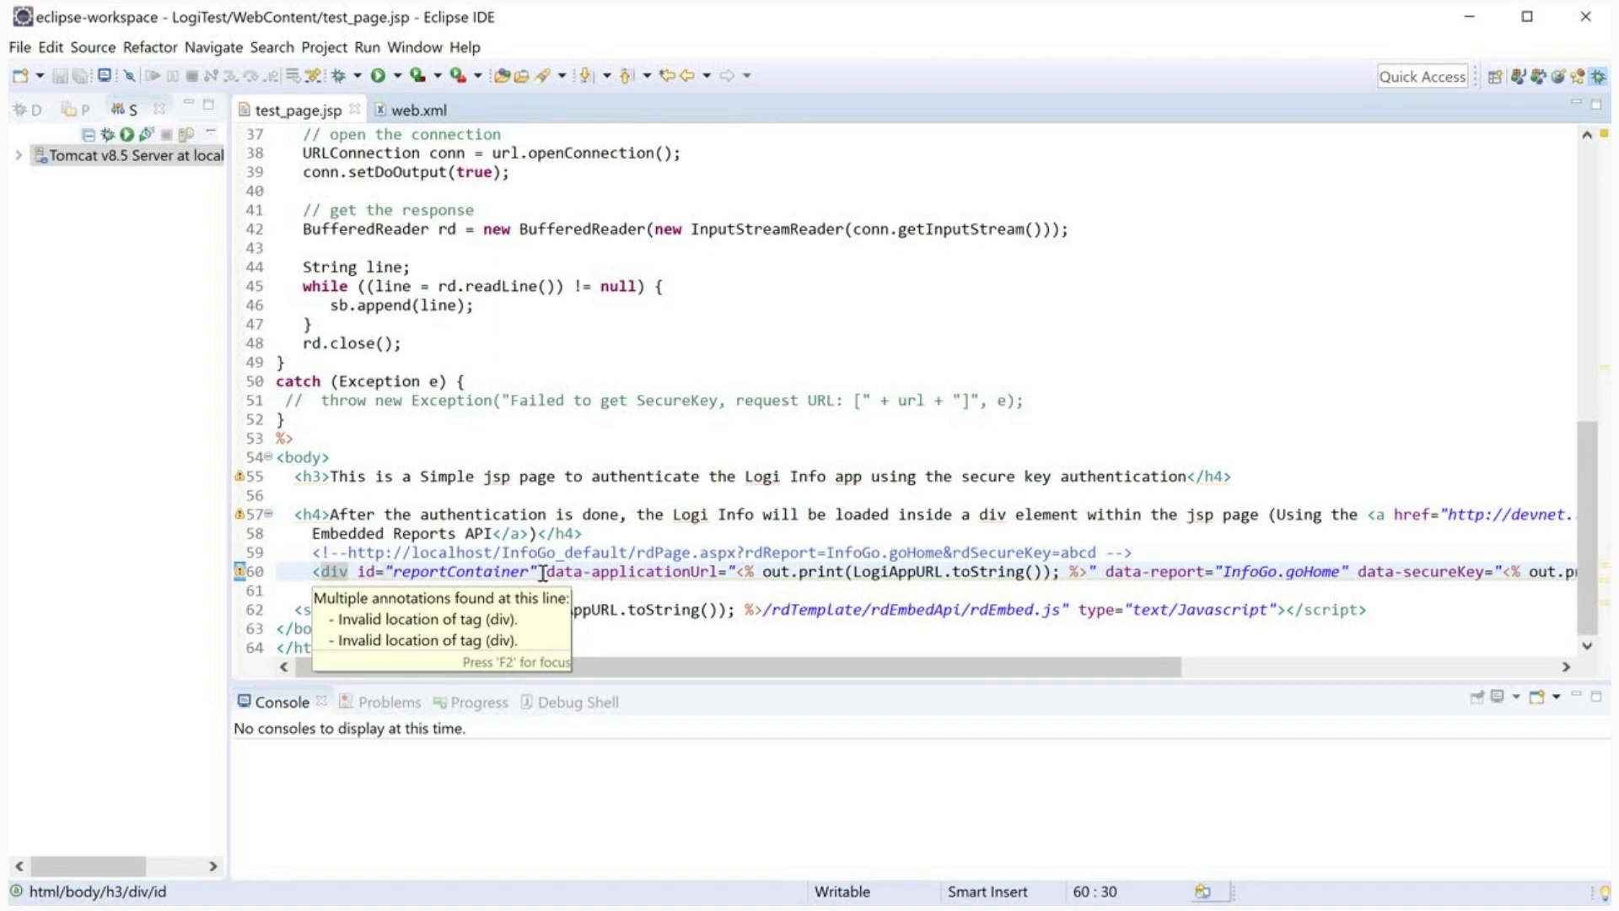
double_click(432, 571)
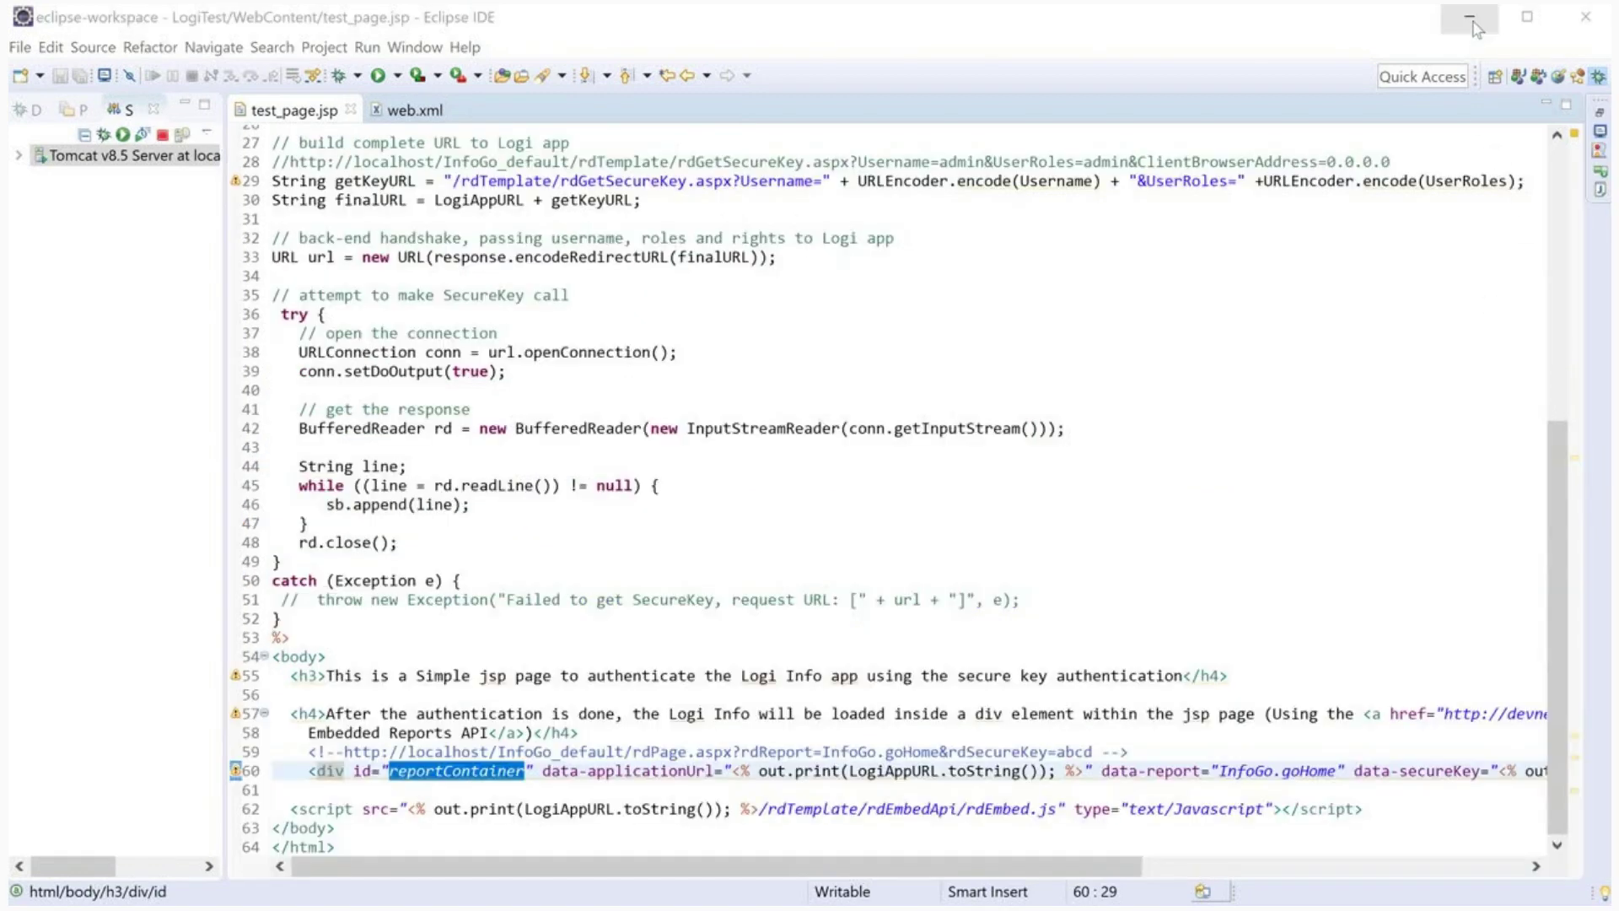
left_click(1469, 18)
left_click(849, 87)
type("http://localhost:8080/LogiTest/test_page.jsp")
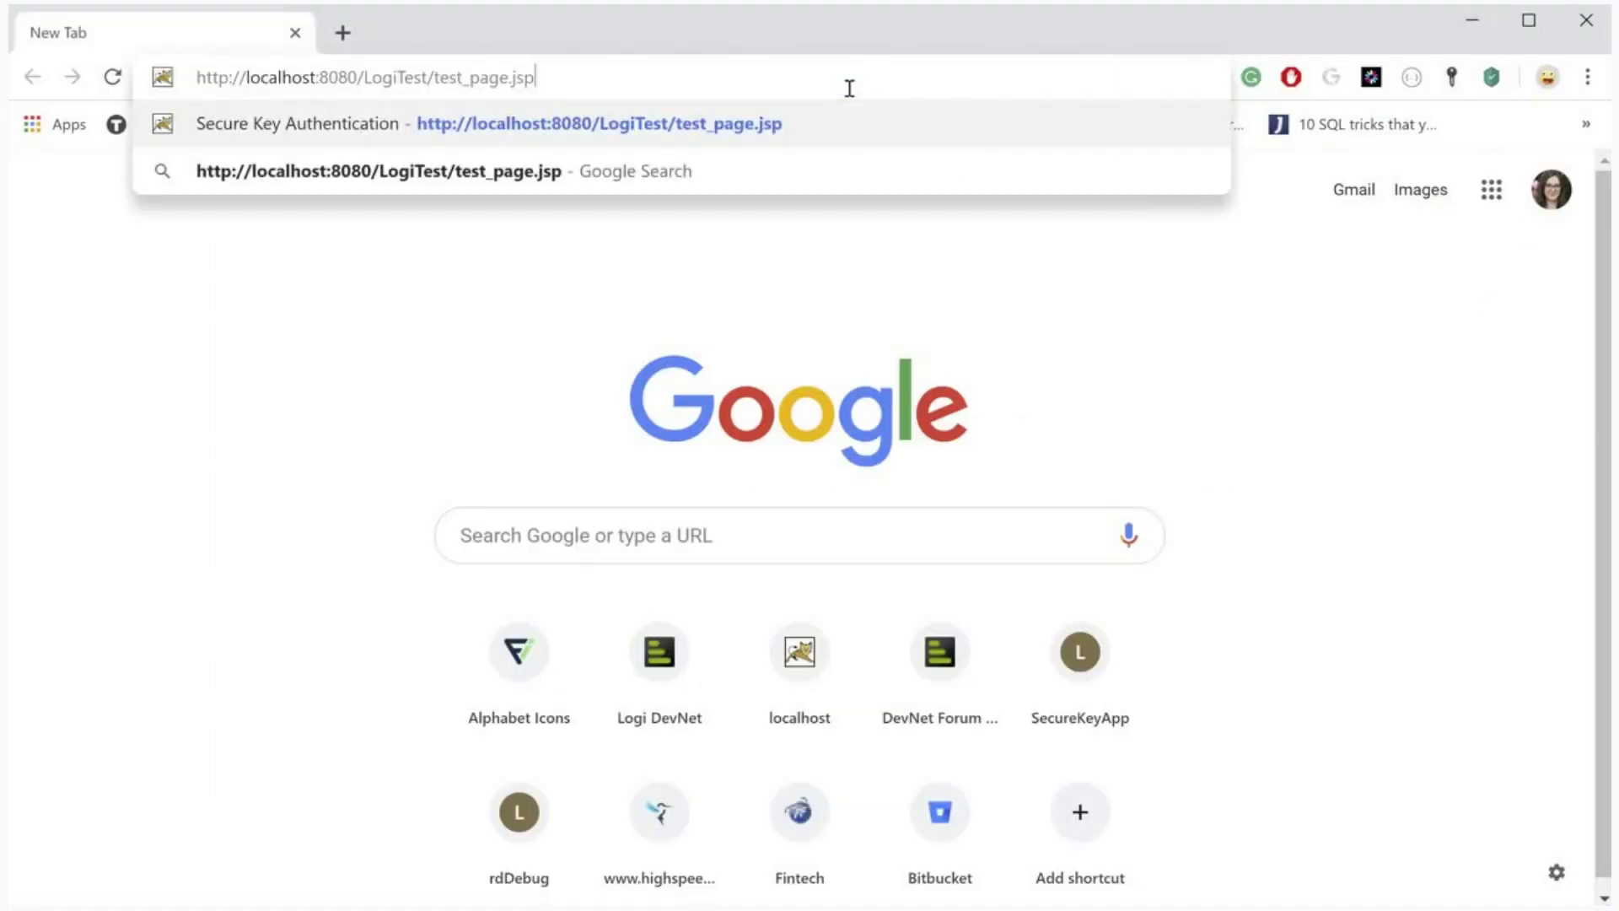
key("Return")
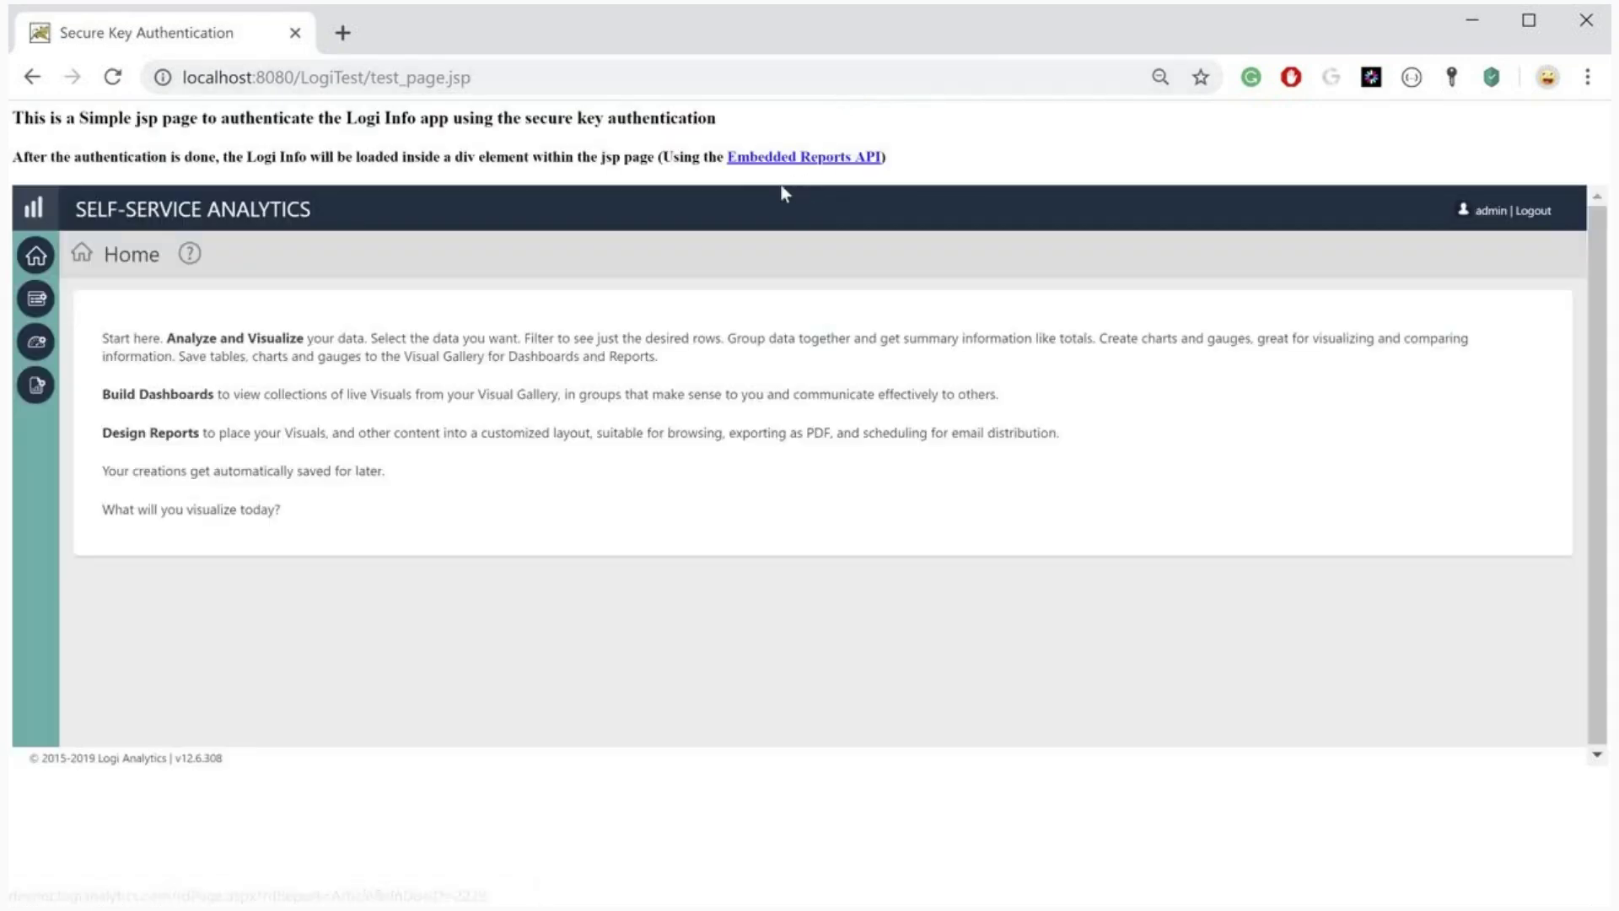